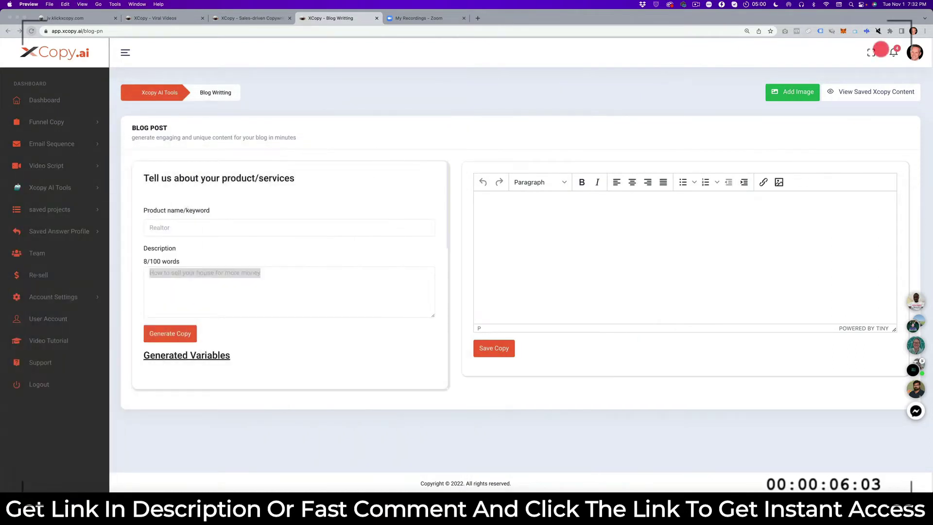
# Step: Switch back to the Chrome window showing the Xcopy.ai dashboard
pyautogui.press('super+Tab')
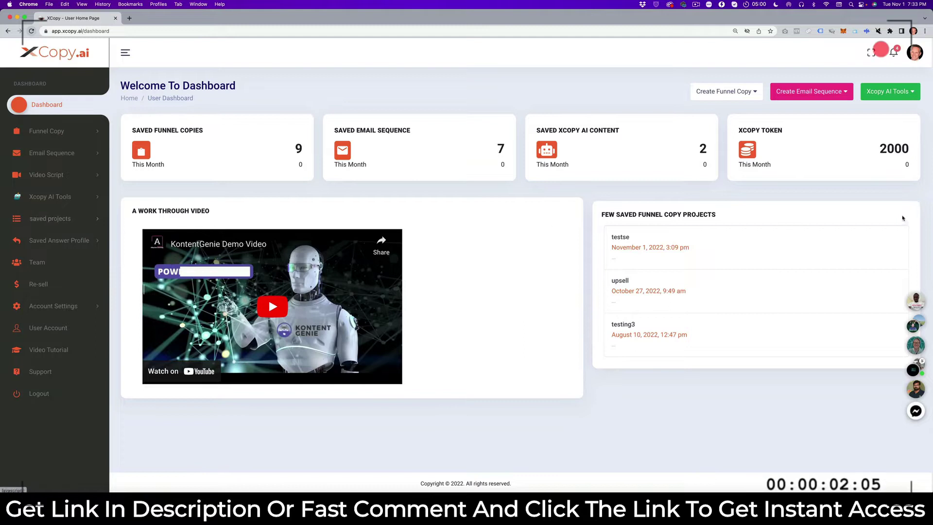
# Step: Open the Viral Videos script templates from the Xcopy AI Tools sidebar list
pyautogui.click(896, 95)
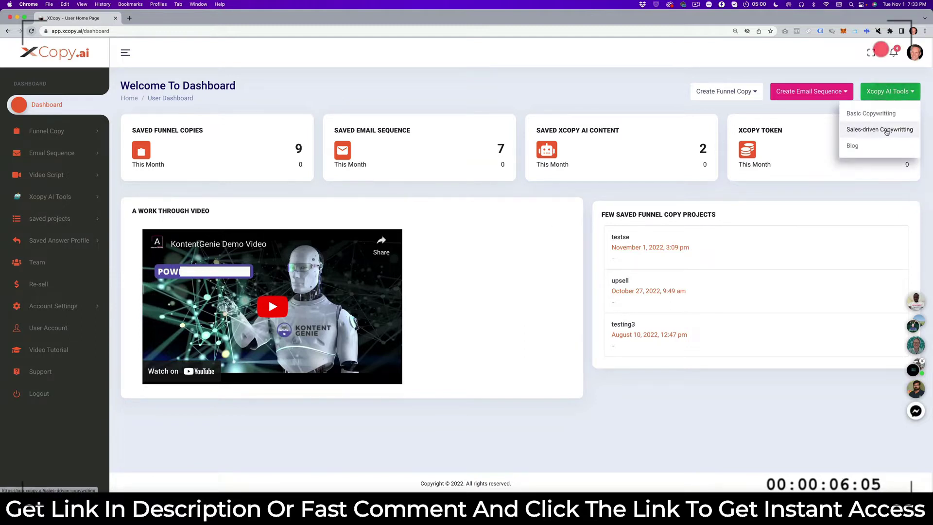
pyautogui.click(88, 199)
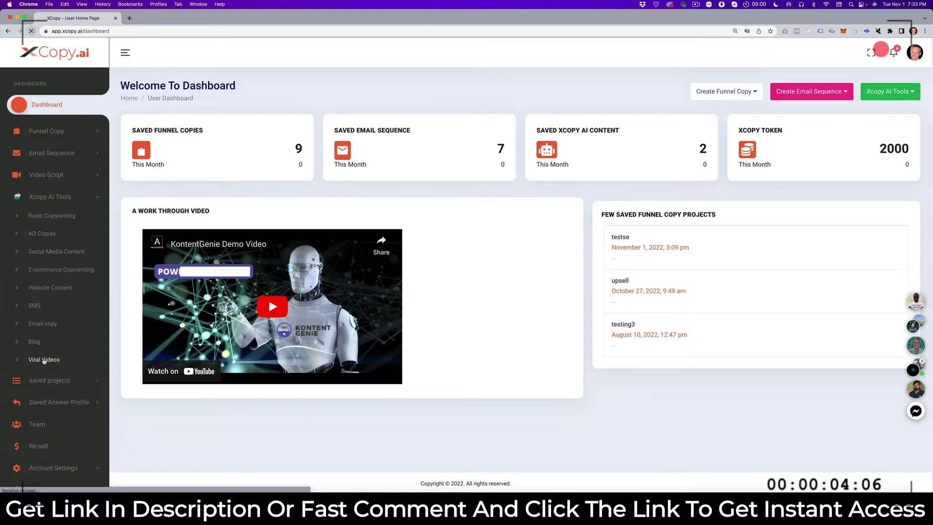
pyautogui.click(43, 359)
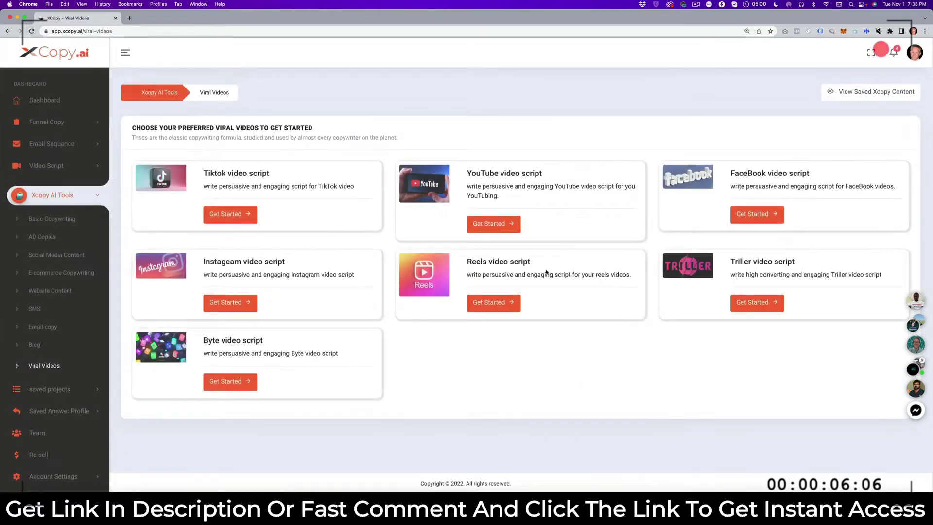
# Step: Generate a TikTok script for 'Dog Training' with the description 'How to train my dog to listen'
pyautogui.click(226, 214)
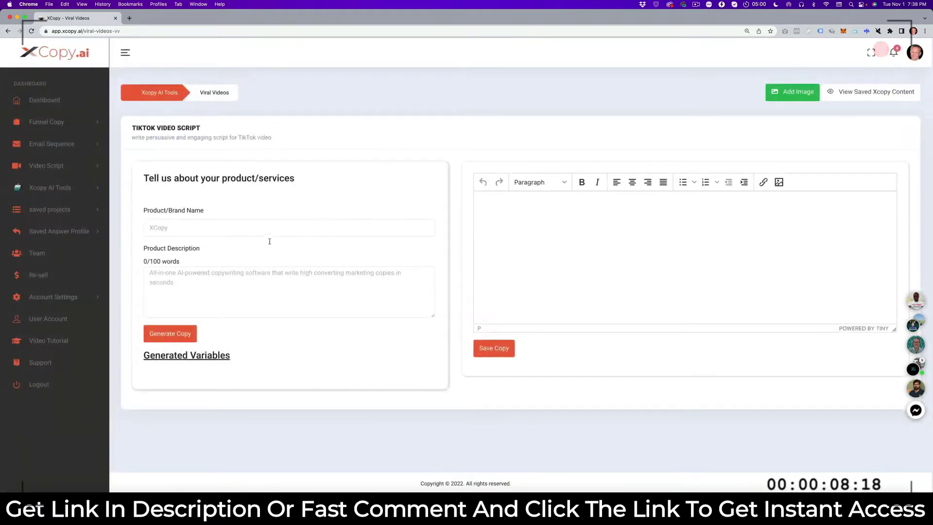
pyautogui.click(229, 226)
pyautogui.click(198, 248)
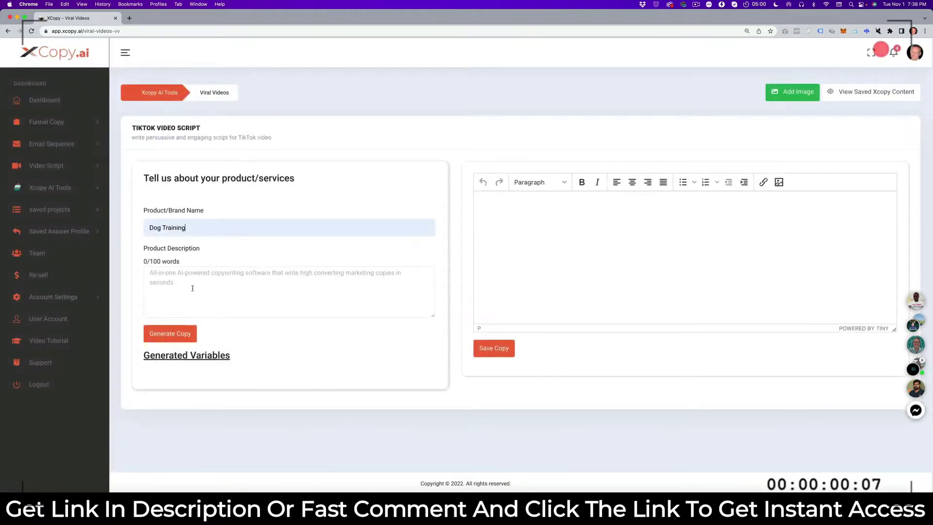
pyautogui.press('Tab')
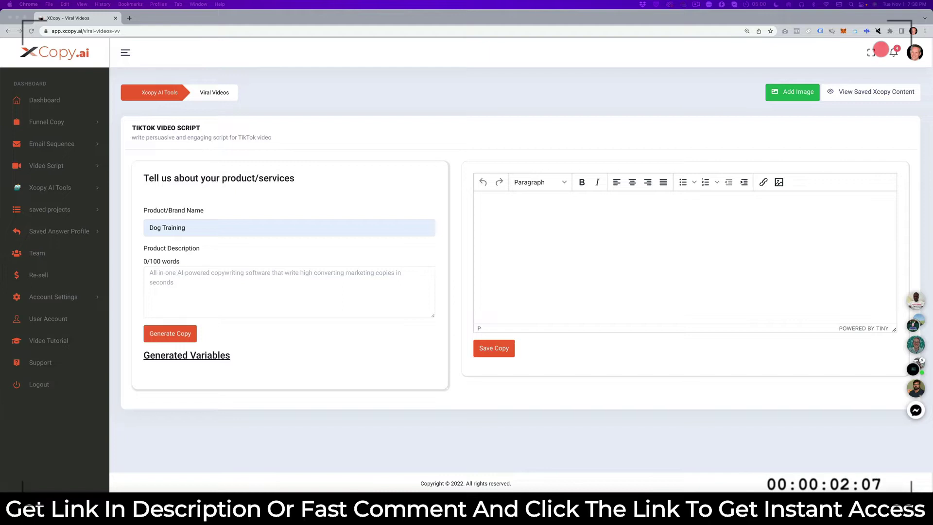
pyautogui.write('How to train my dog to listen')
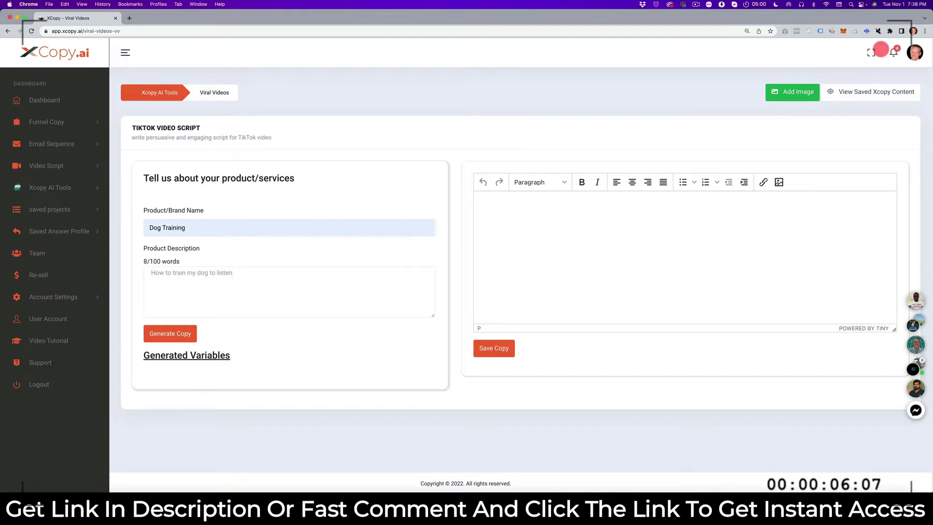
pyautogui.click(180, 333)
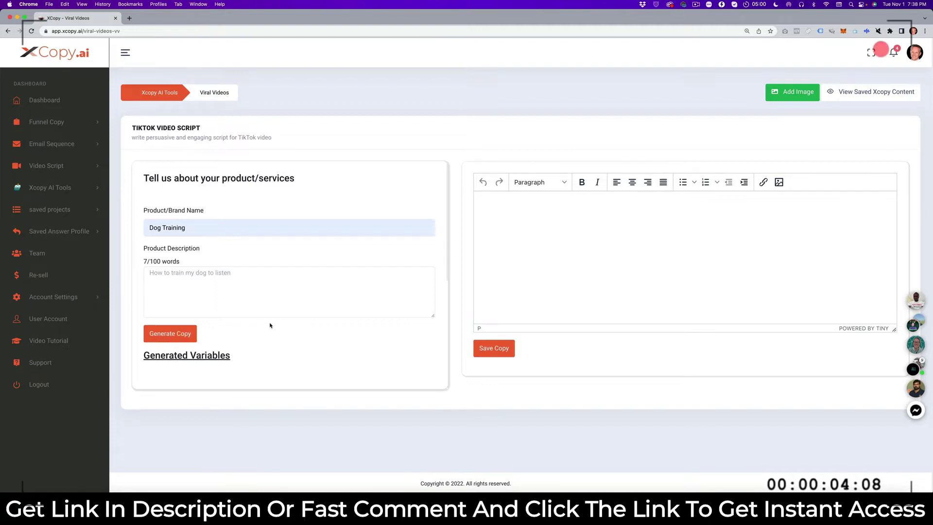
# Step: Add the six-paragraph dog-training TikTok script to the editor
pyautogui.scroll(-7, 270, 311)
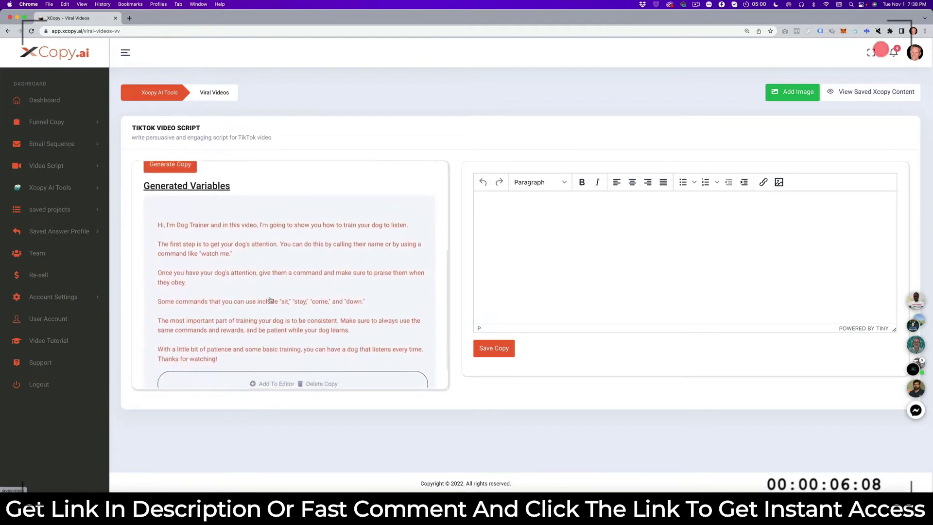
pyautogui.scroll(-2, 273, 354)
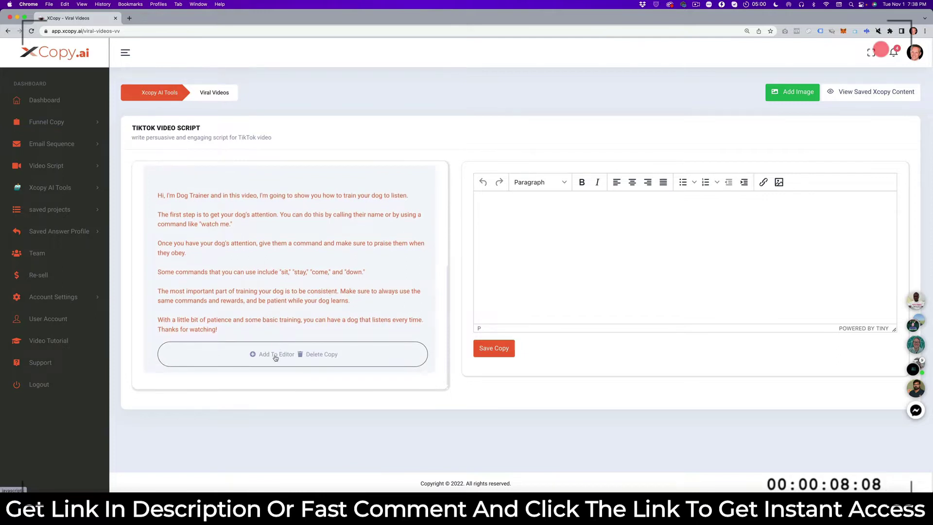
pyautogui.click(276, 355)
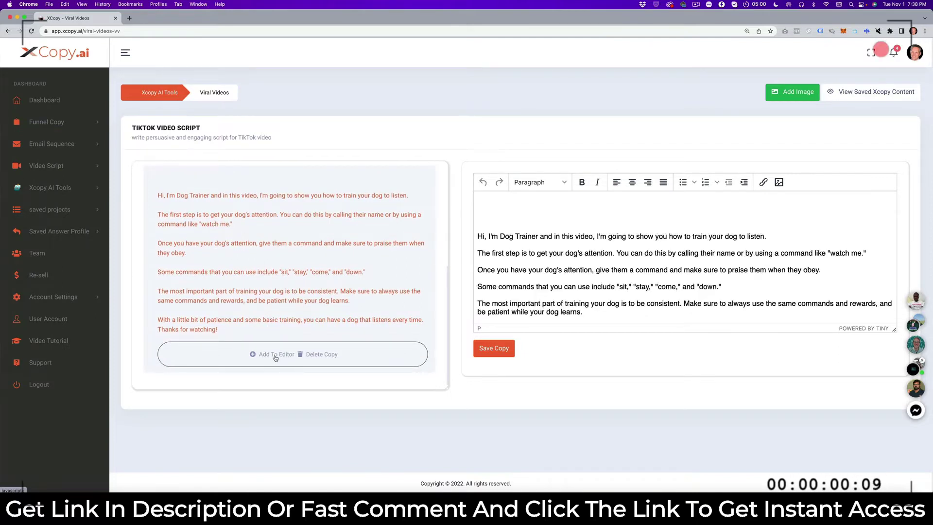
pyautogui.scroll(-1, 507, 236)
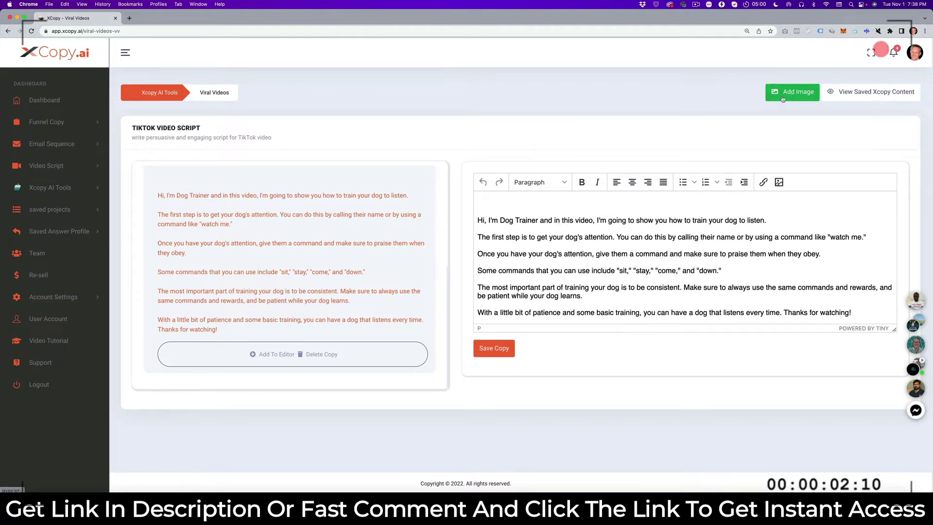
# Step: Search images for 'dogs' and copy the link of the two running dogs photo
pyautogui.click(791, 98)
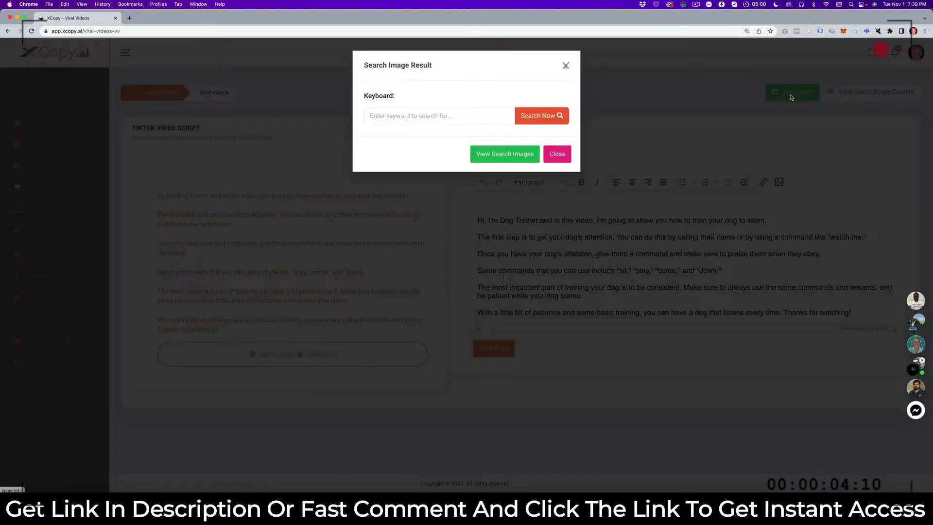
pyautogui.click(442, 116)
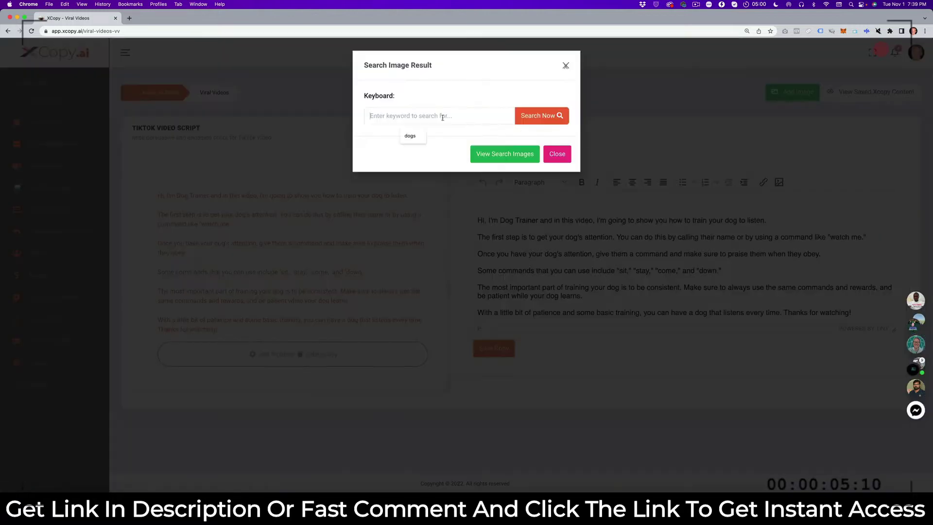
pyautogui.click(413, 136)
pyautogui.click(556, 115)
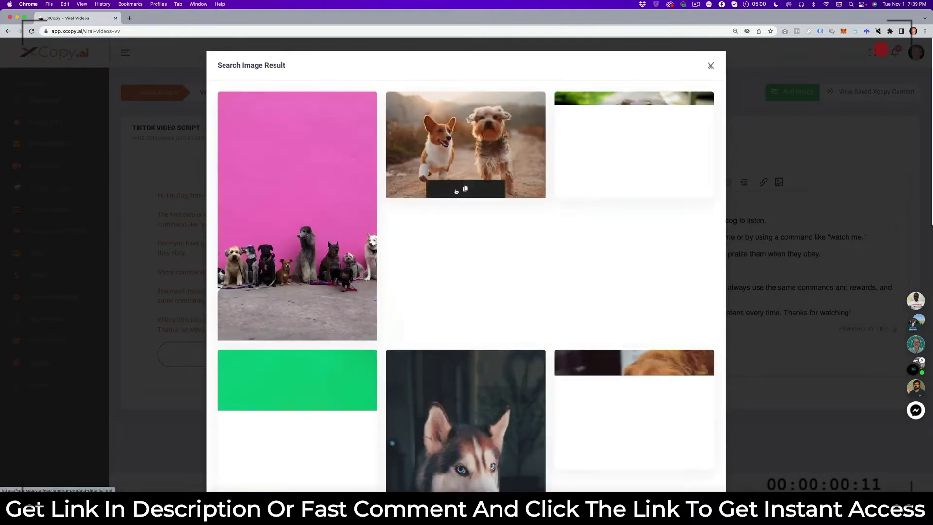
pyautogui.click(459, 189)
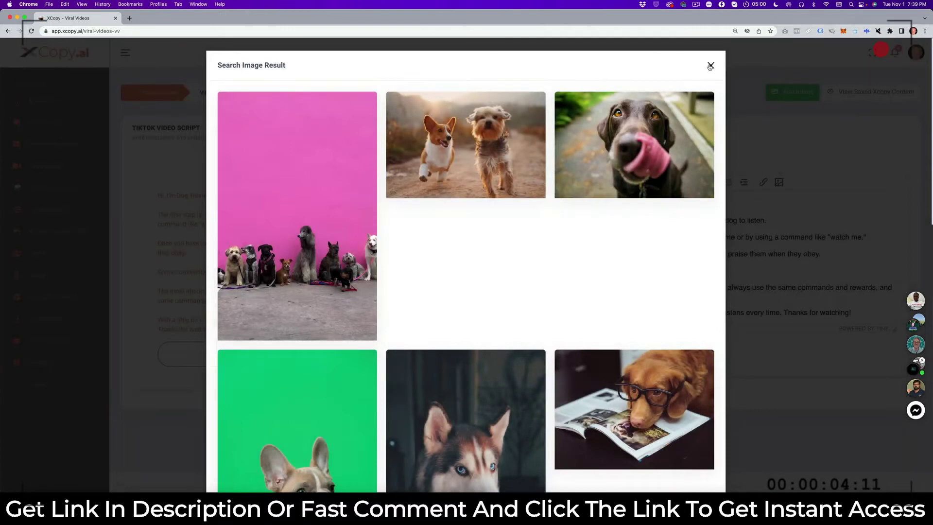
pyautogui.click(709, 67)
# Step: Insert the dog photo from the copied link into the script and resize its width to 400
pyautogui.click(779, 181)
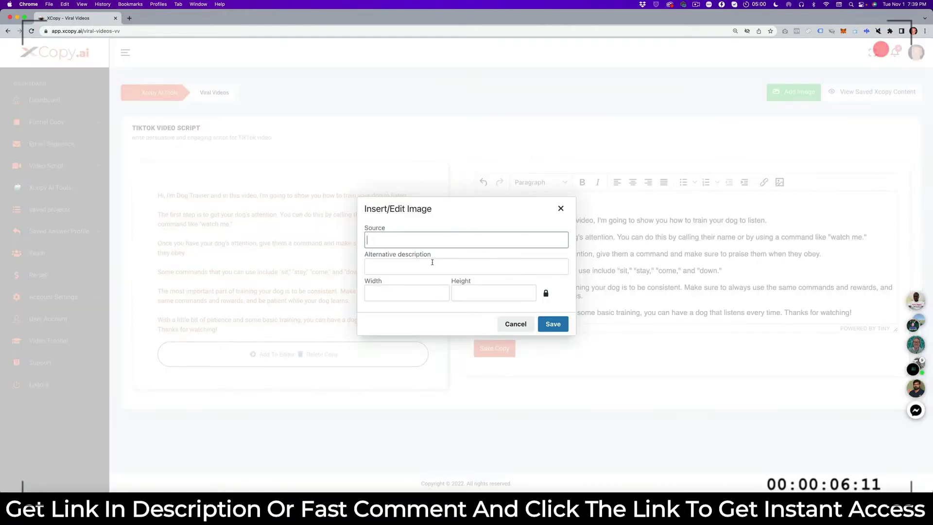
pyautogui.press('cmd+v')
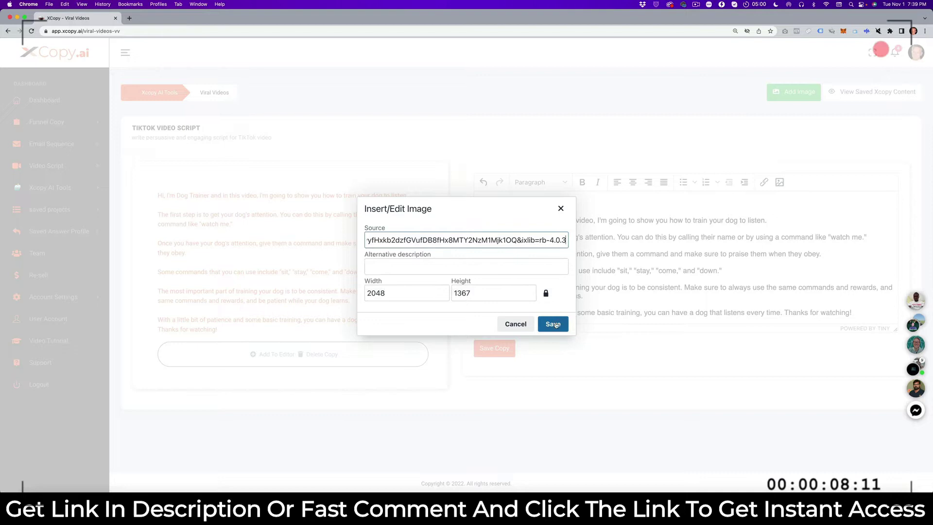
pyautogui.click(556, 325)
pyautogui.click(779, 182)
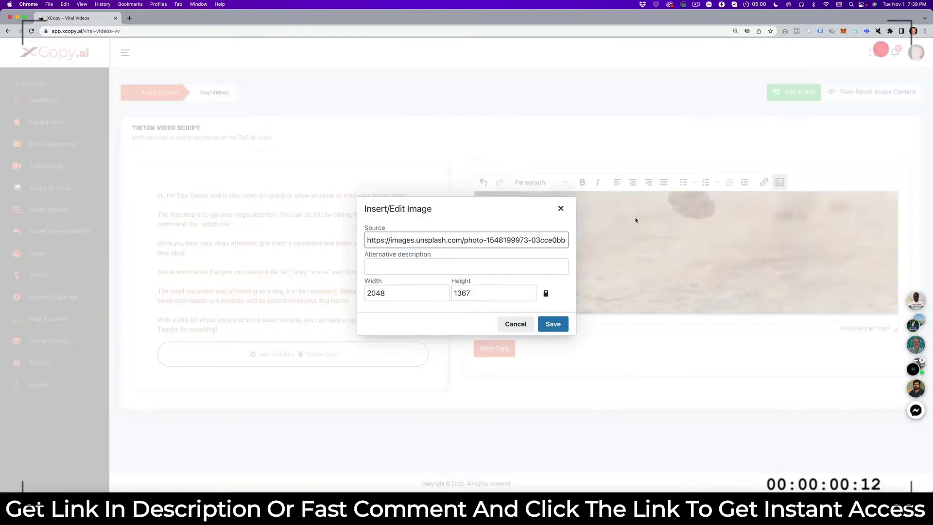
pyautogui.moveTo(385, 293); pyautogui.dragTo(368, 293)
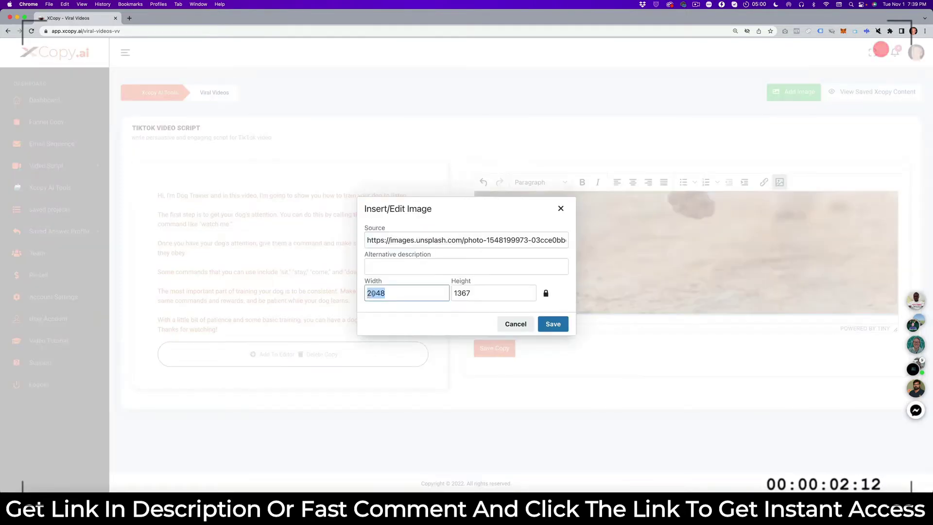
pyautogui.write('400')
pyautogui.click(553, 324)
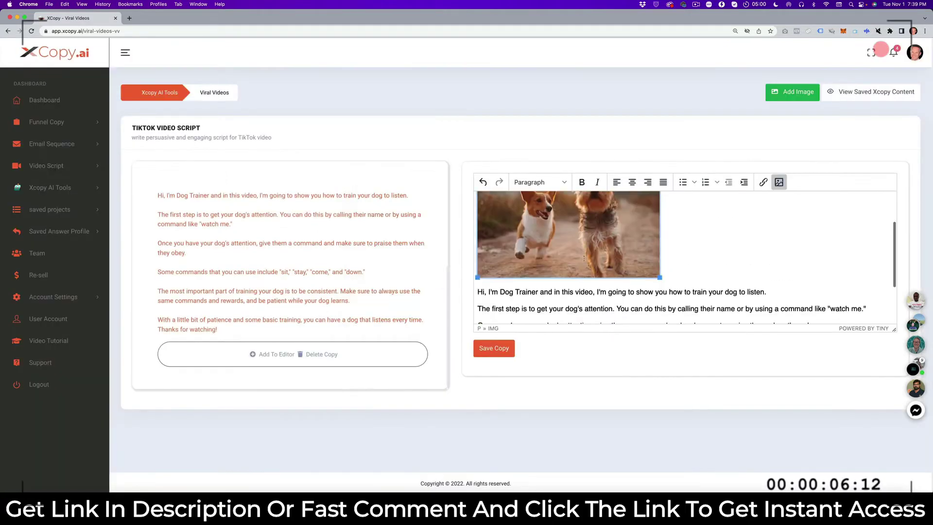
pyautogui.scroll(-5, 584, 258)
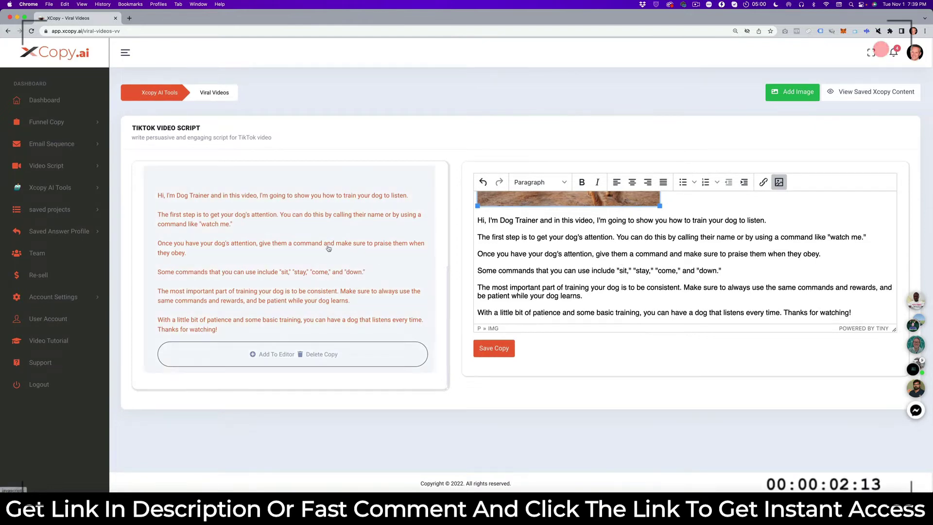
pyautogui.press('super+Tab')
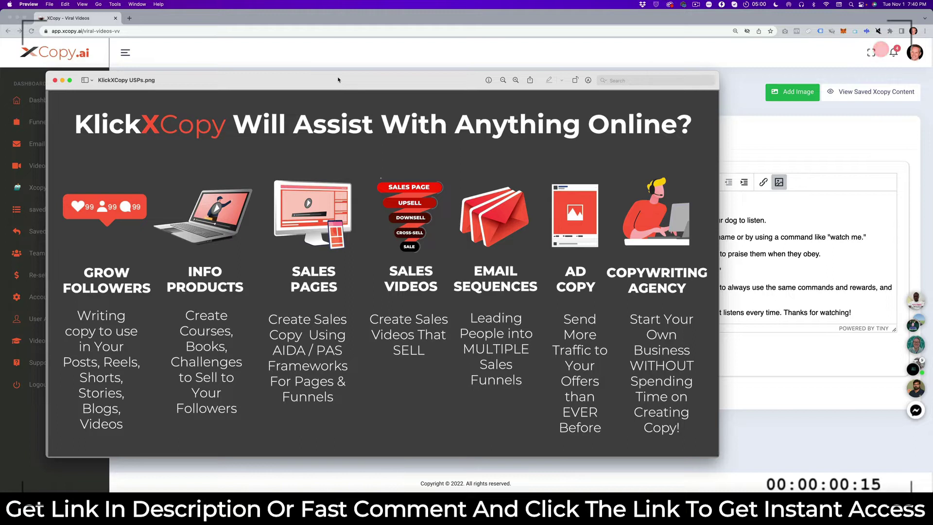
pyautogui.press('cmd+w')
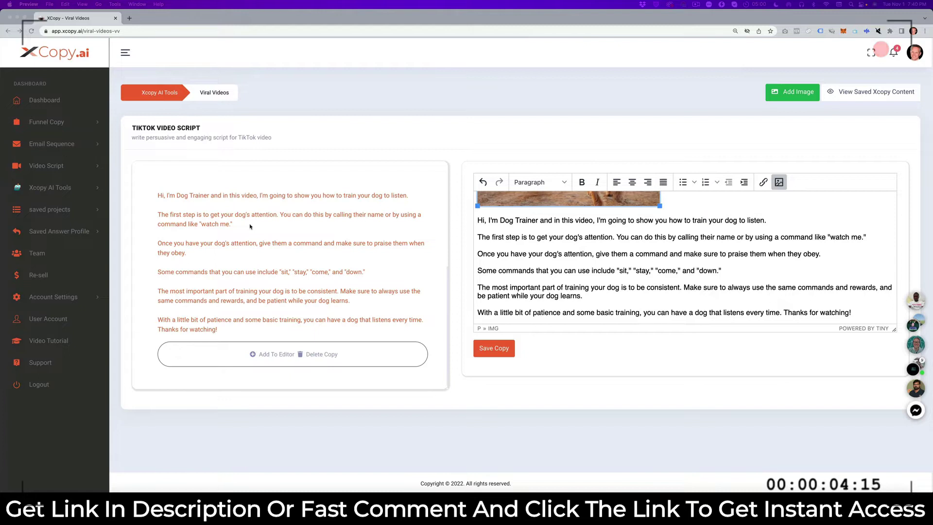
# Step: Open the Powerful bullet point form from the Basic Copywriting tools
pyautogui.click(59, 189)
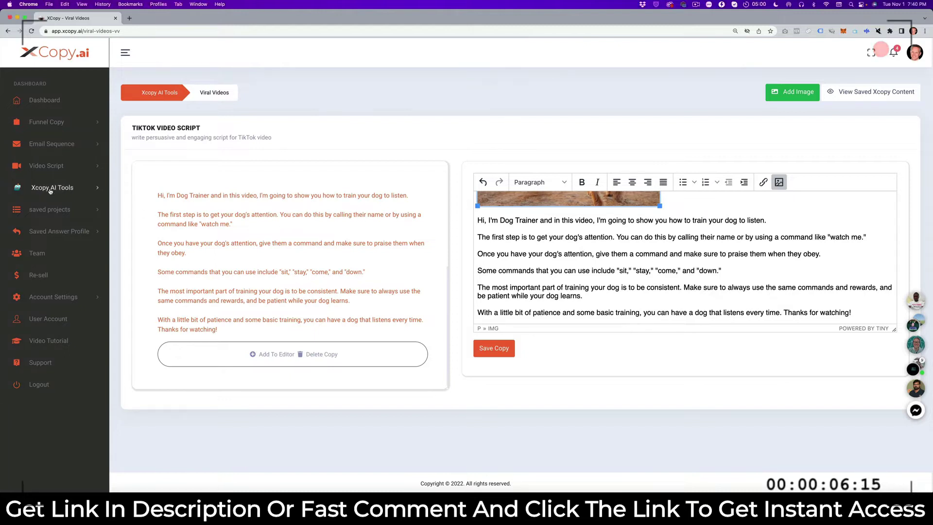
pyautogui.click(54, 189)
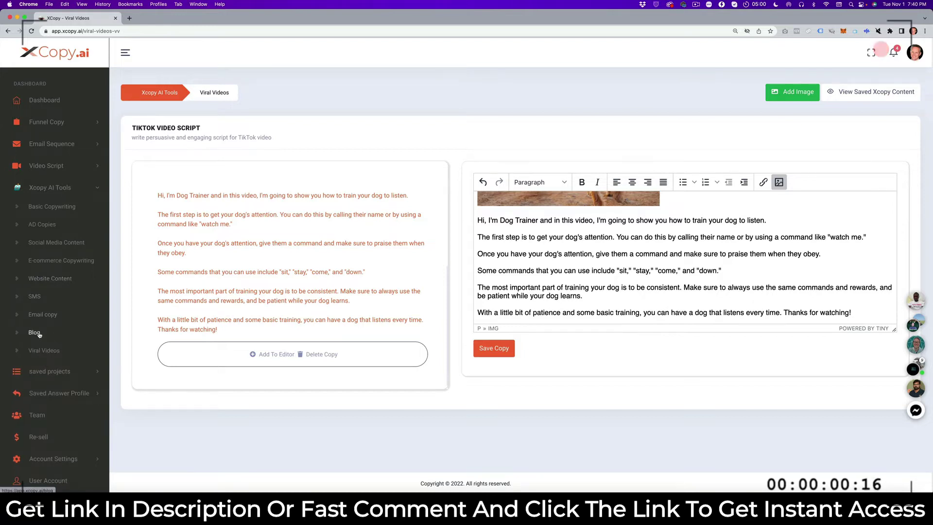
pyautogui.click(40, 206)
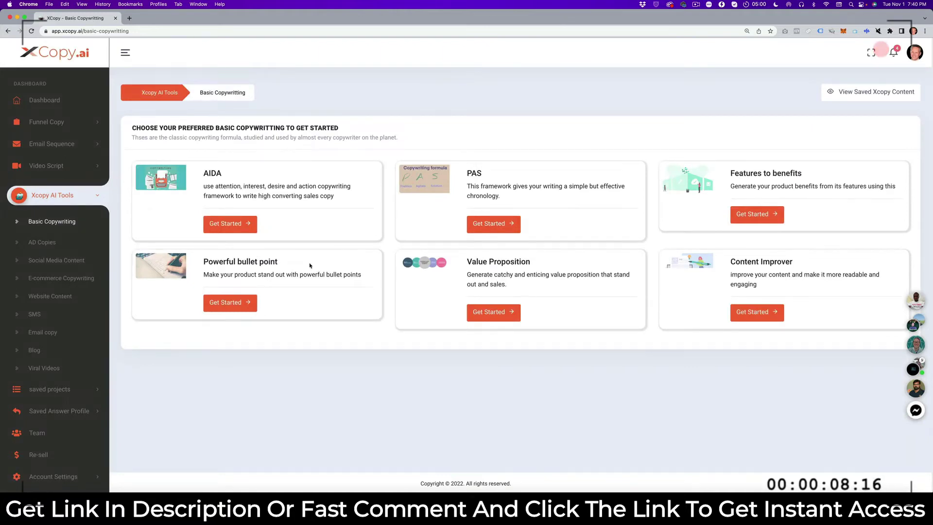
pyautogui.click(230, 302)
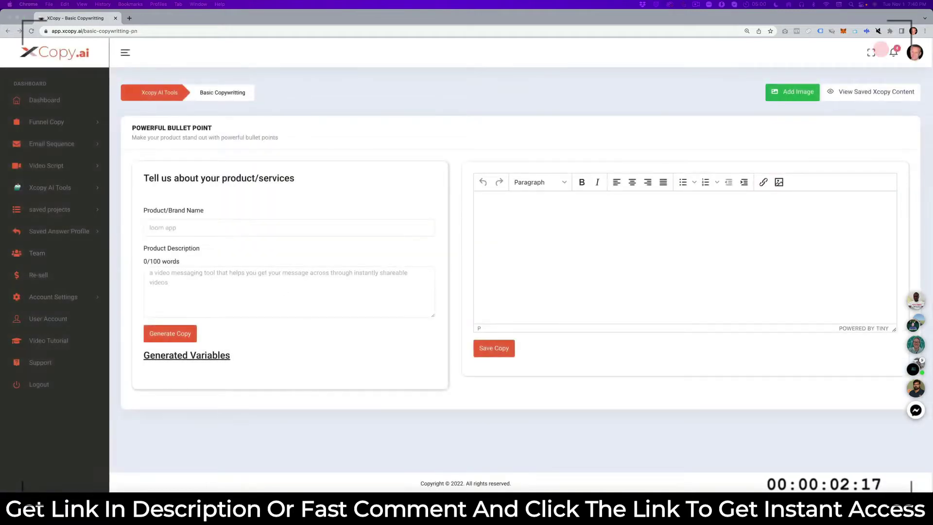
# Step: Generate bullet points for product 'Challenge' with the pasted description and add them to the editor
pyautogui.click(171, 230)
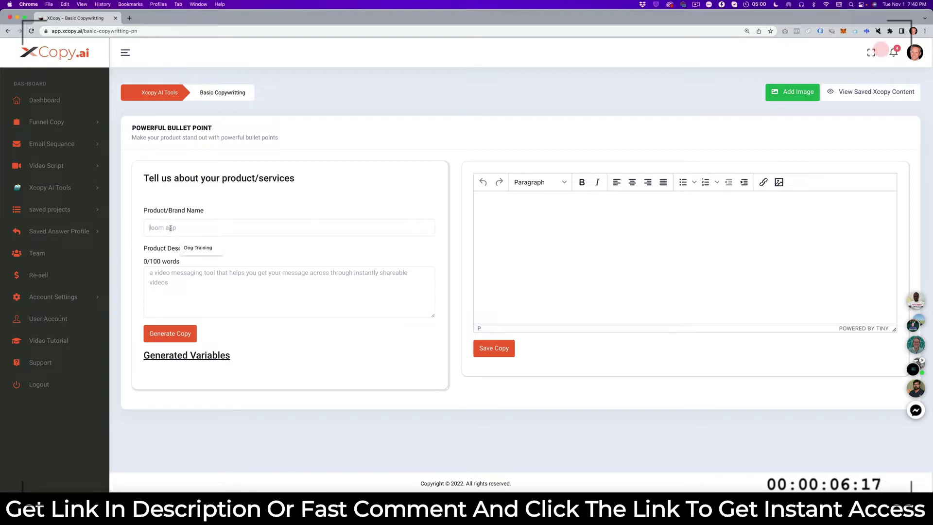
pyautogui.write('Challenge')
pyautogui.click(881, 49)
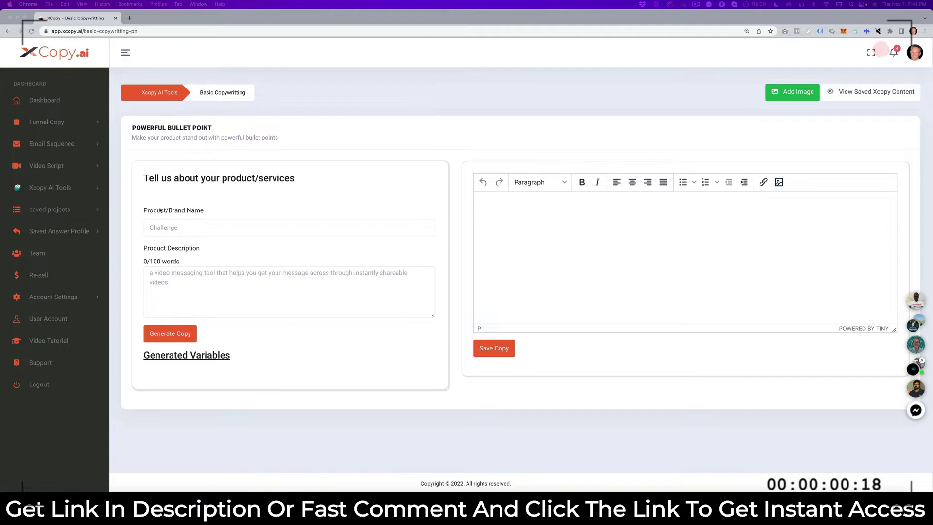
pyautogui.click(167, 284)
pyautogui.press('super+v')
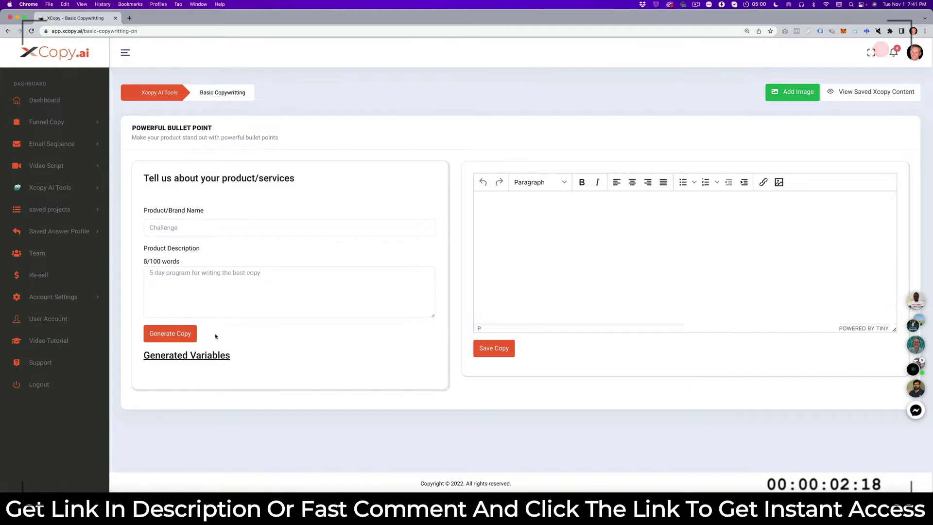
pyautogui.click(189, 335)
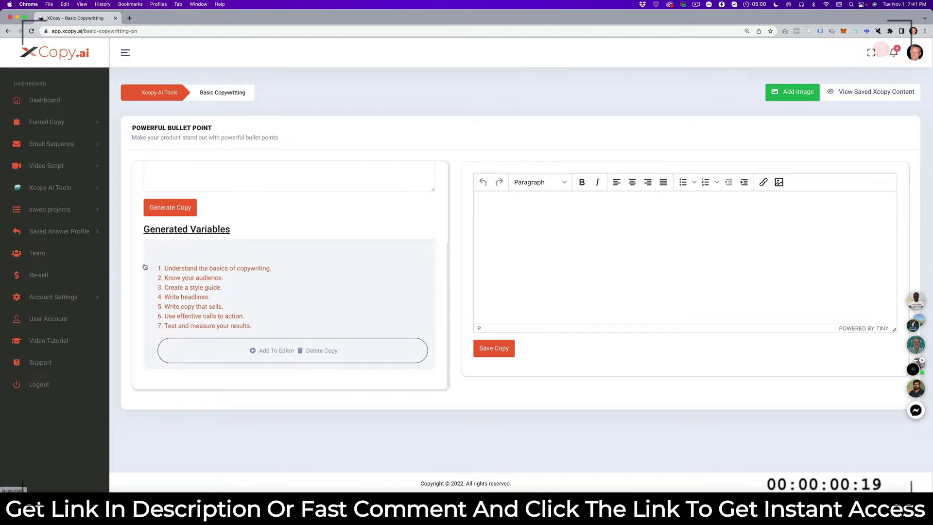
pyautogui.click(267, 351)
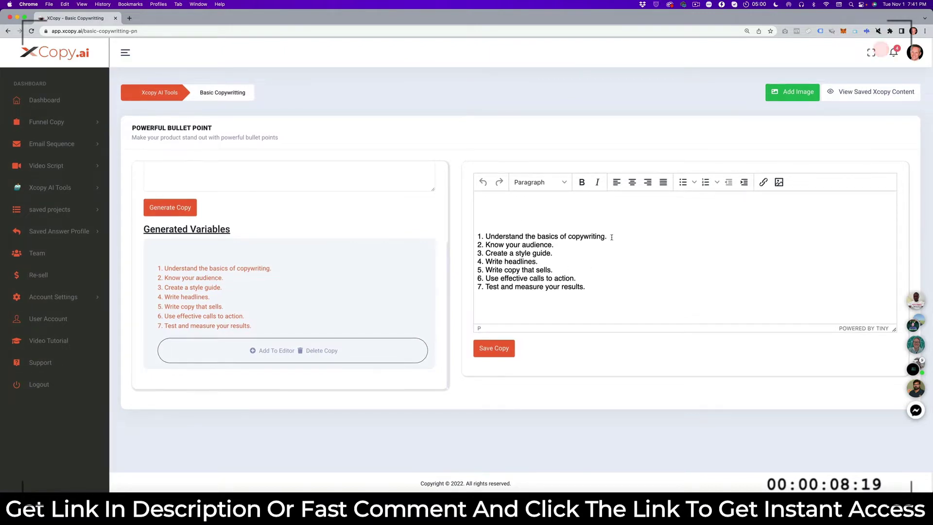
pyautogui.moveTo(607, 236); pyautogui.dragTo(487, 235)
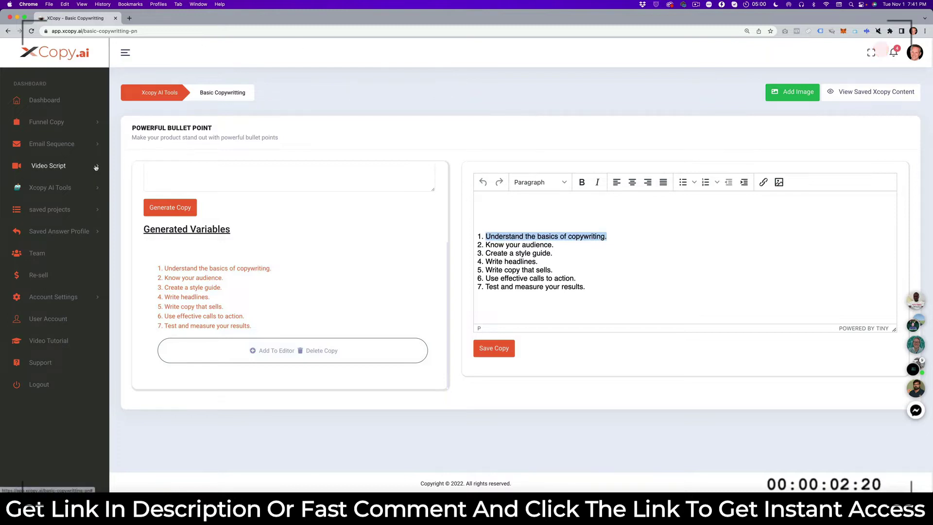
# Step: Open the Blog tools in a new tab and start the Blog Post generator
pyautogui.click(98, 189)
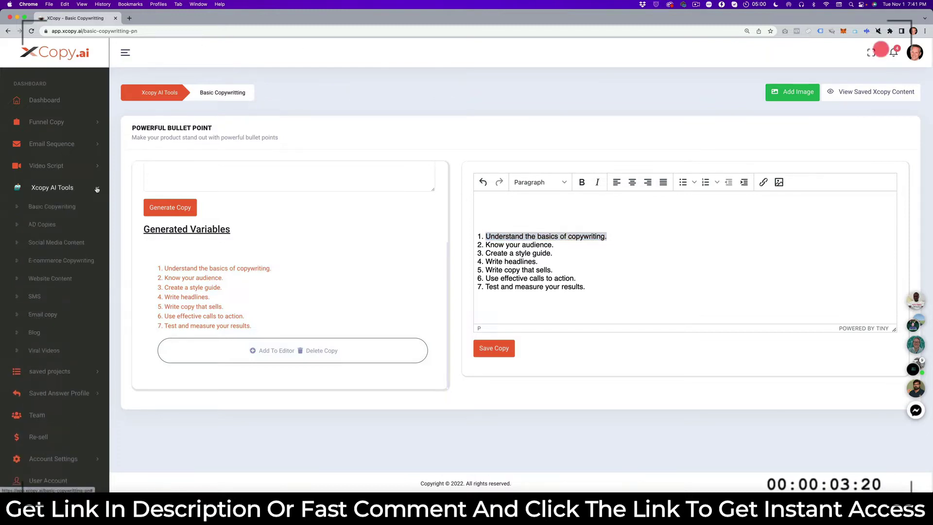
pyautogui.keyDown('super'); pyautogui.click(34, 333); pyautogui.keyUp('super')
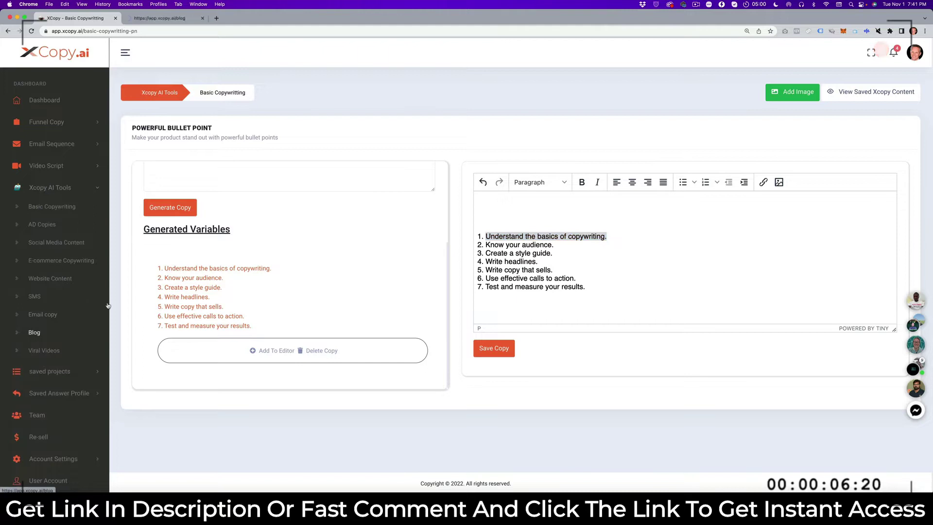
pyautogui.click(157, 20)
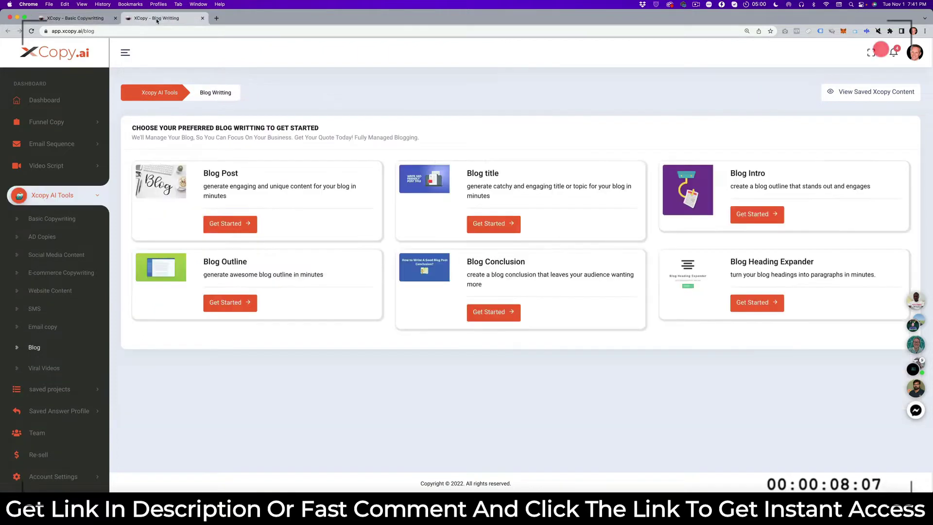
pyautogui.click(250, 229)
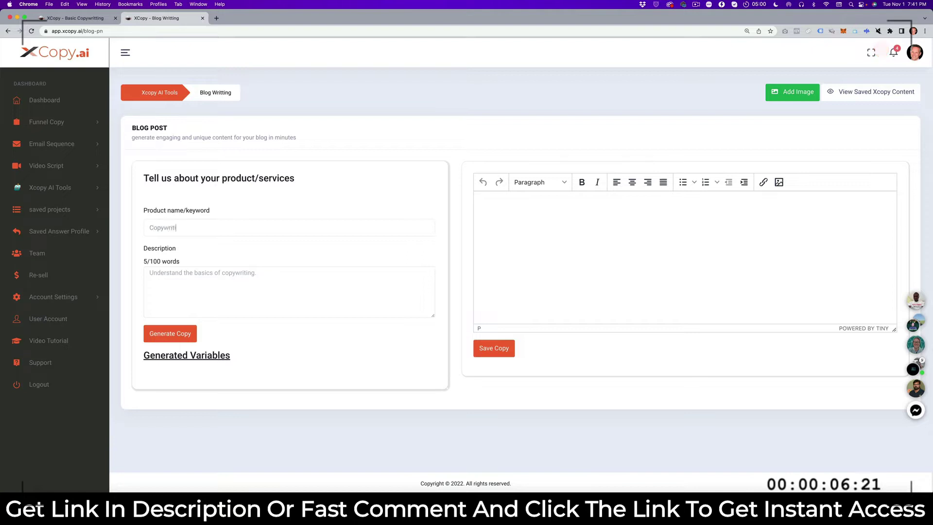
# Step: Generate blog copy for 'Copywriting' and insert the definition with five techniques into the editor
pyautogui.click(170, 333)
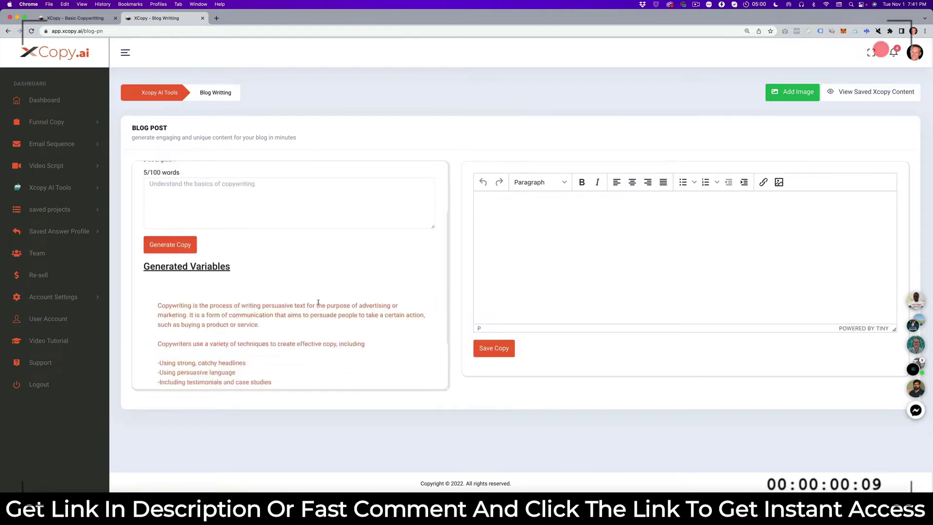
pyautogui.scroll(-3, 318, 303)
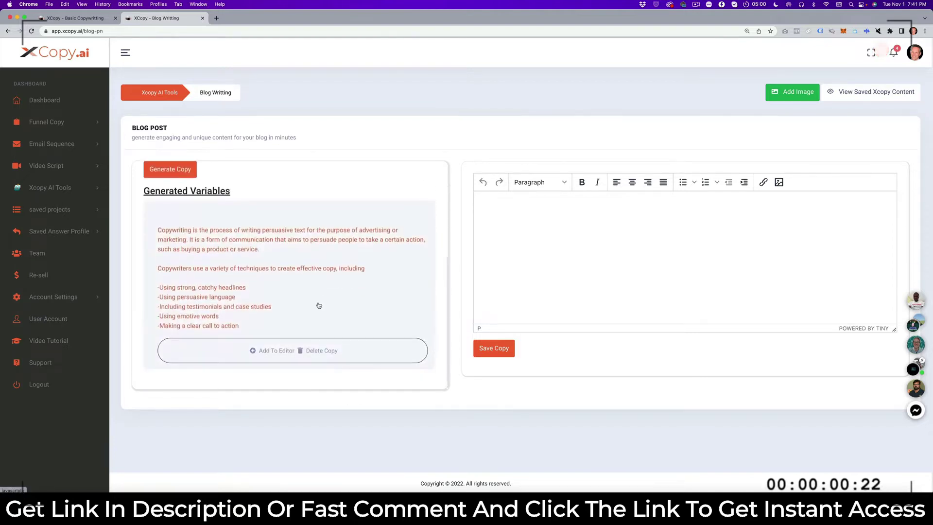
pyautogui.click(272, 351)
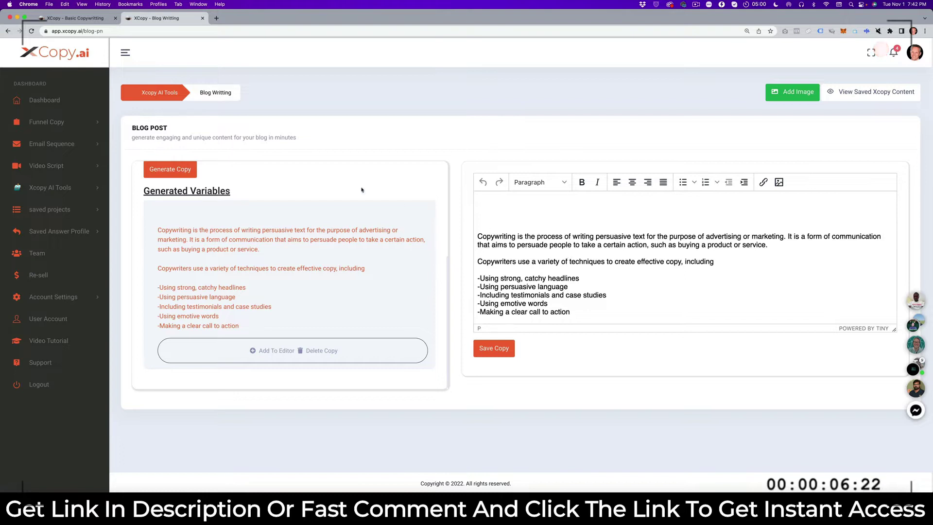
pyautogui.scroll(6, 325, 208)
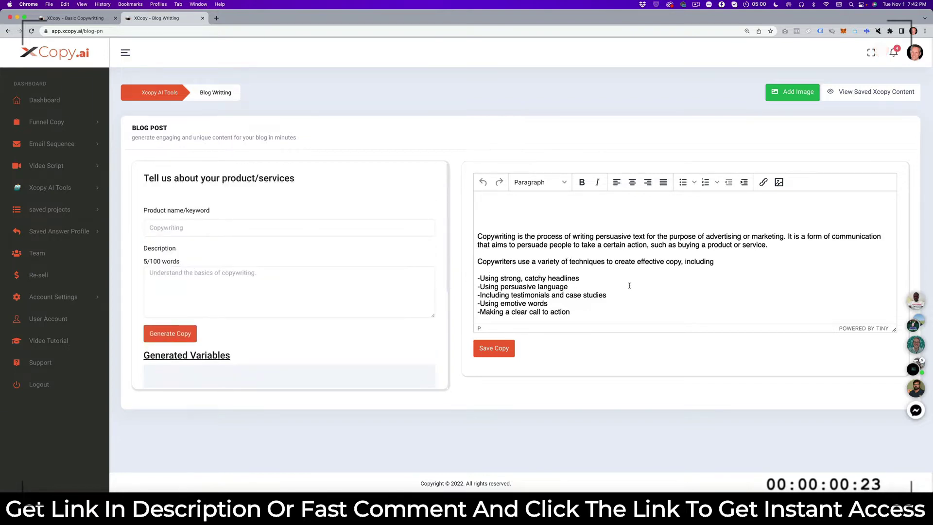
# Step: Regenerate the Copywriting blog copy and review the longer article on basics, tone, calls to action and testing
pyautogui.scroll(-2, 254, 293)
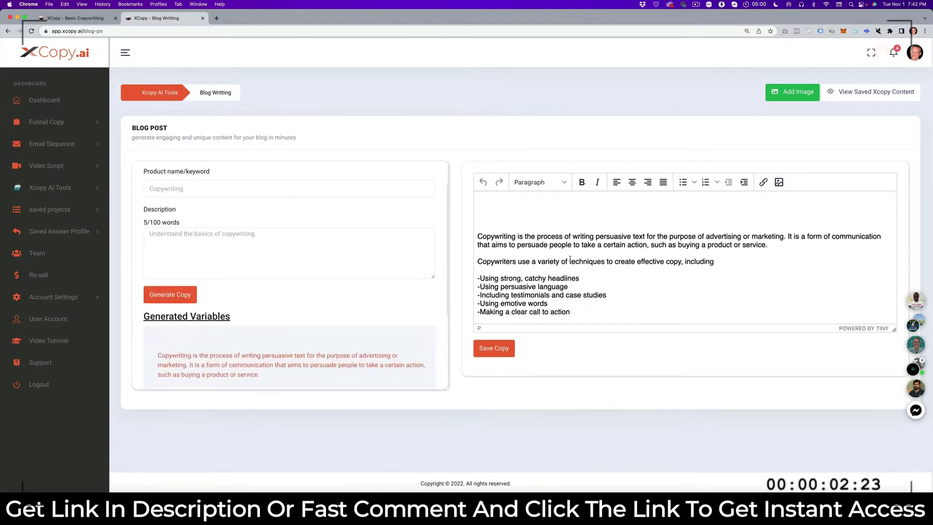
pyautogui.scroll(-6, 356, 284)
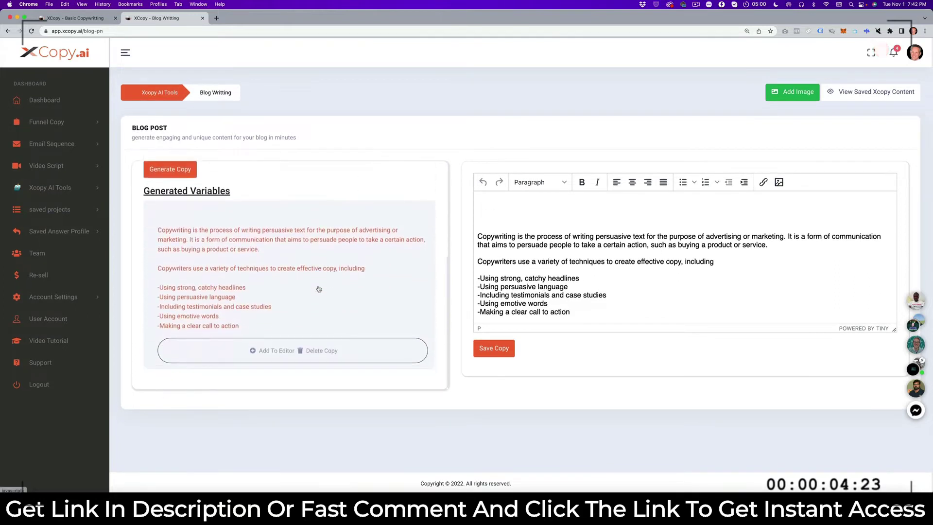
pyautogui.click(165, 170)
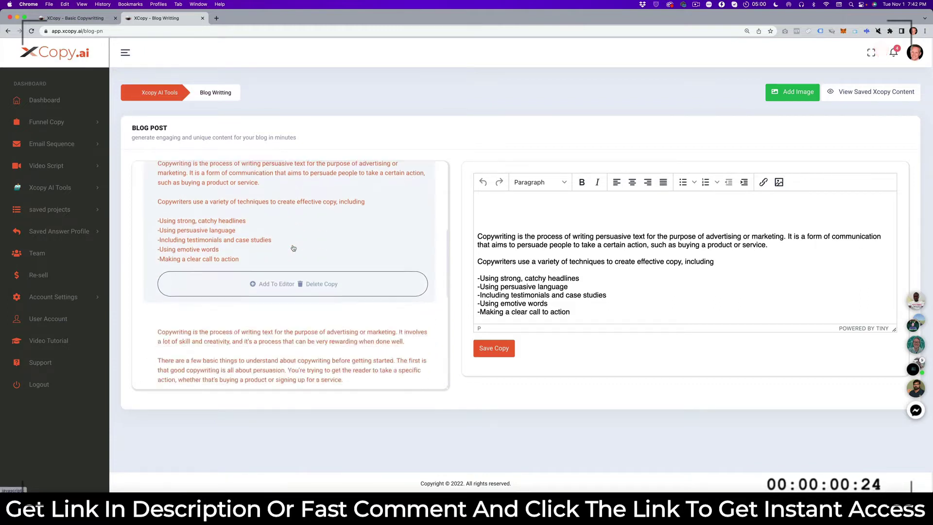
pyautogui.scroll(-5, 293, 248)
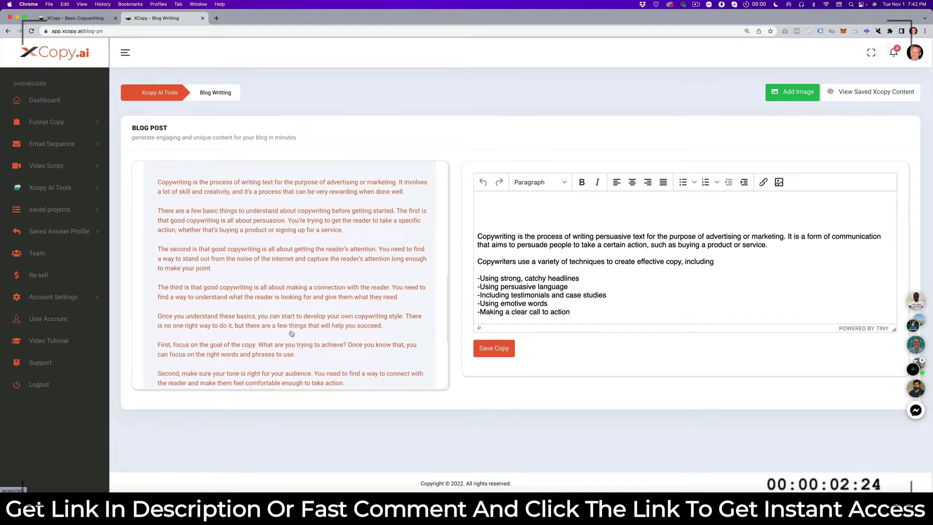
pyautogui.scroll(-5, 291, 333)
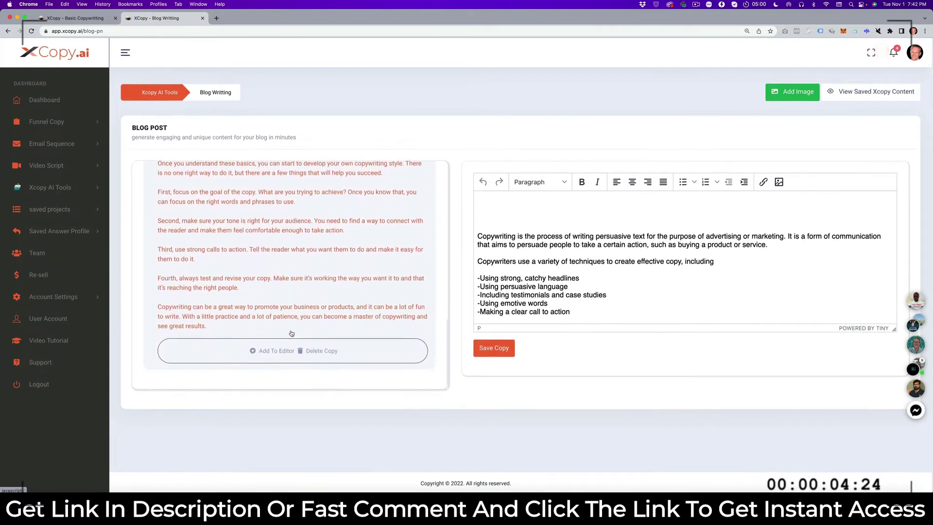
pyautogui.scroll(4, 292, 333)
pyautogui.scroll(-4, 292, 333)
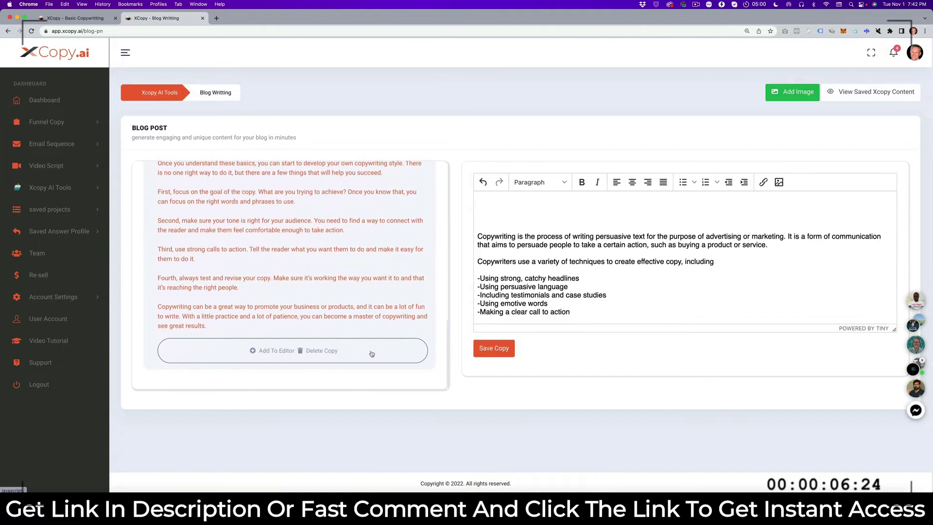
pyautogui.scroll(-10, 586, 302)
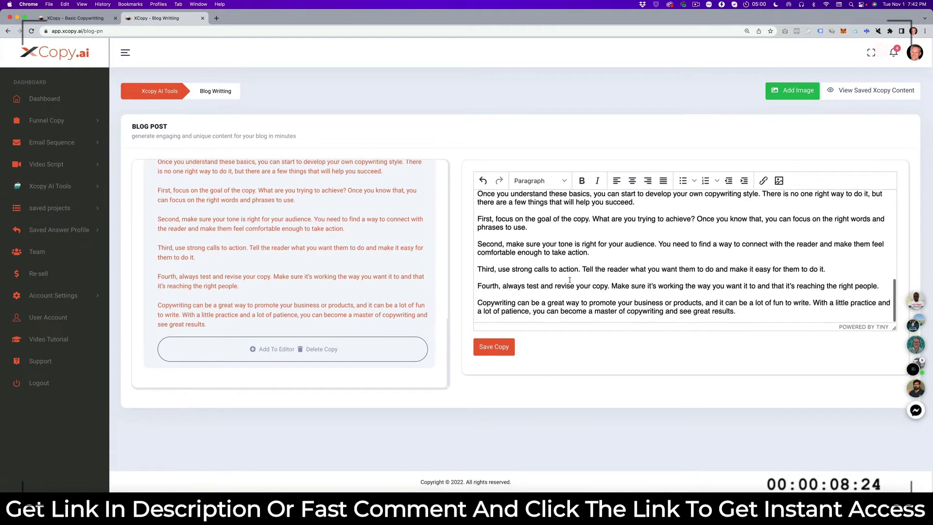
pyautogui.scroll(10, 569, 280)
pyautogui.scroll(-3, 564, 243)
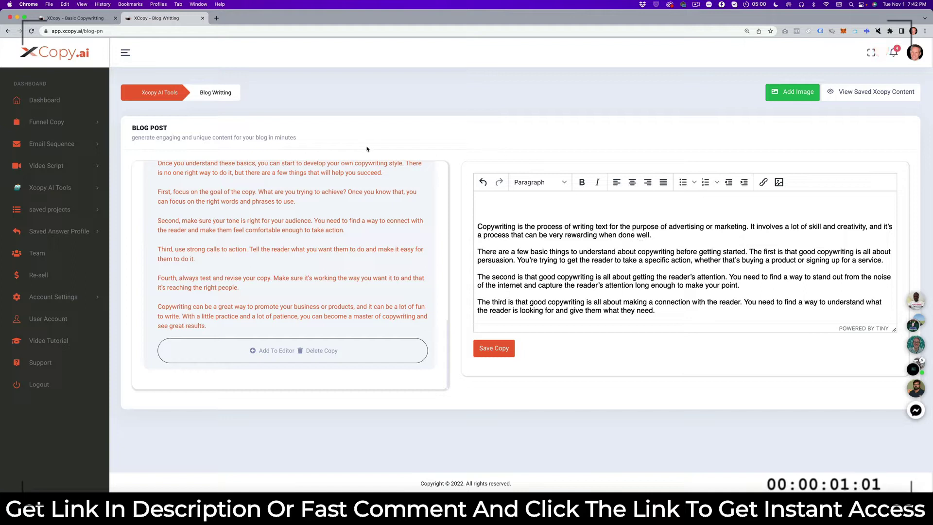
# Step: Bring Preview forward with the KlickXCopy USPs.png graphic listing seven uses, Grow Followers to Copywriting Agency
pyautogui.press('super+Tab')
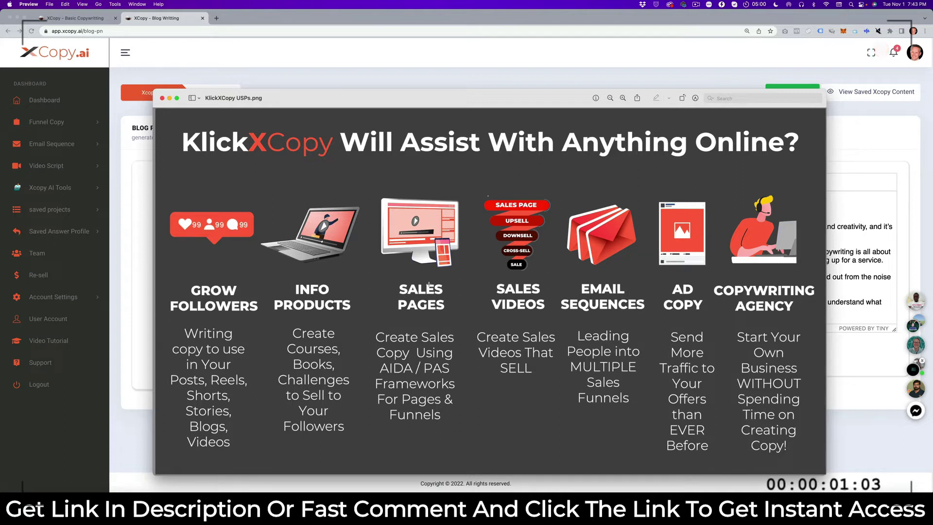
# Step: Open Basic Copywriting from the Xcopy AI Tools list in a third tab and view its framework cards
pyautogui.click(69, 187)
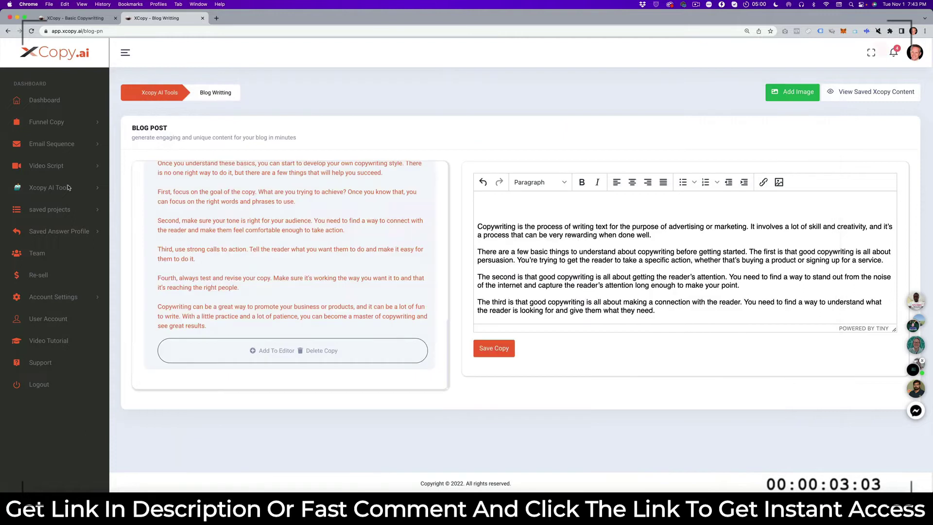
pyautogui.click(80, 187)
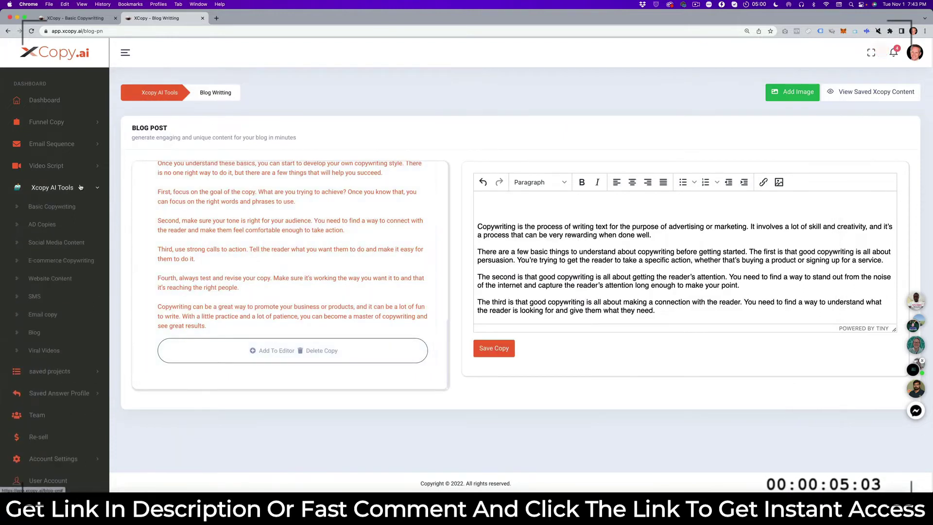
pyautogui.keyDown('super'); pyautogui.click(71, 206); pyautogui.keyUp('super')
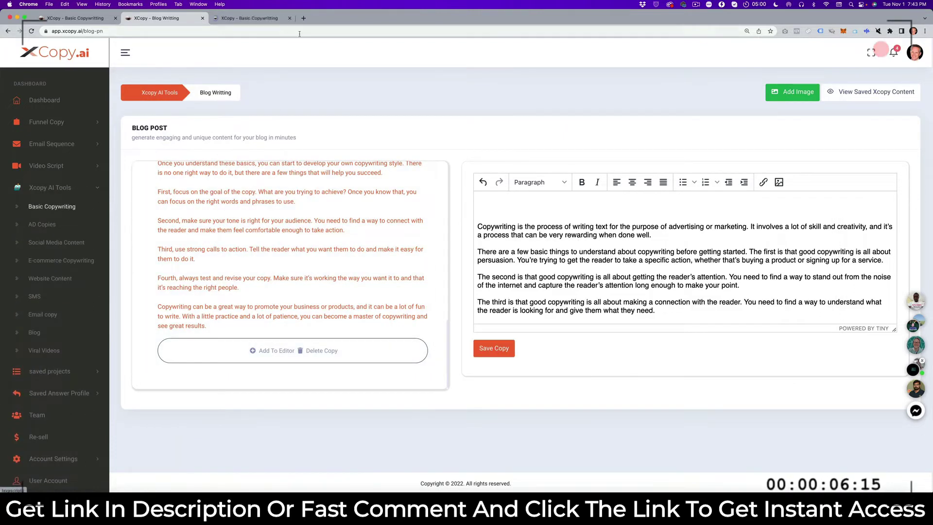
pyautogui.click(248, 19)
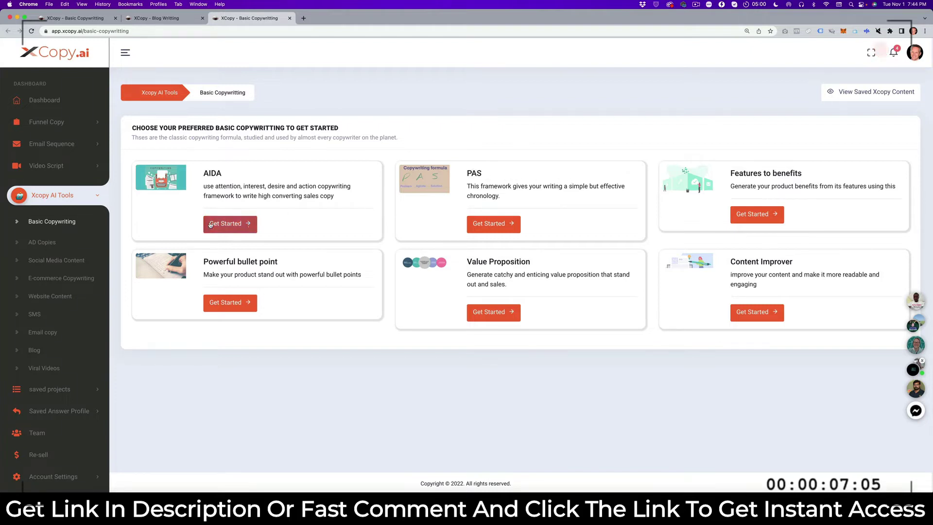
# Step: Generate AIDA copy using the real-estate site as brand and 'How to sell your house for top dollar'
pyautogui.click(243, 224)
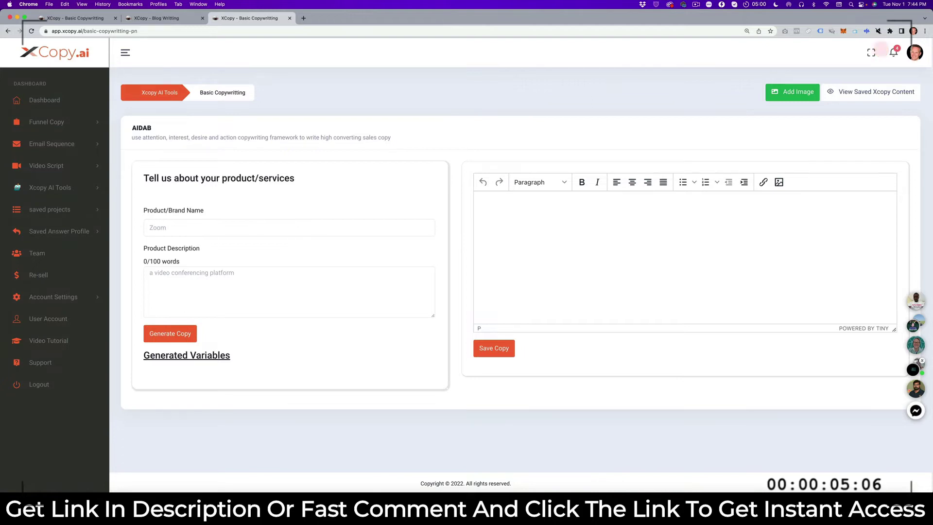
pyautogui.click(880, 49)
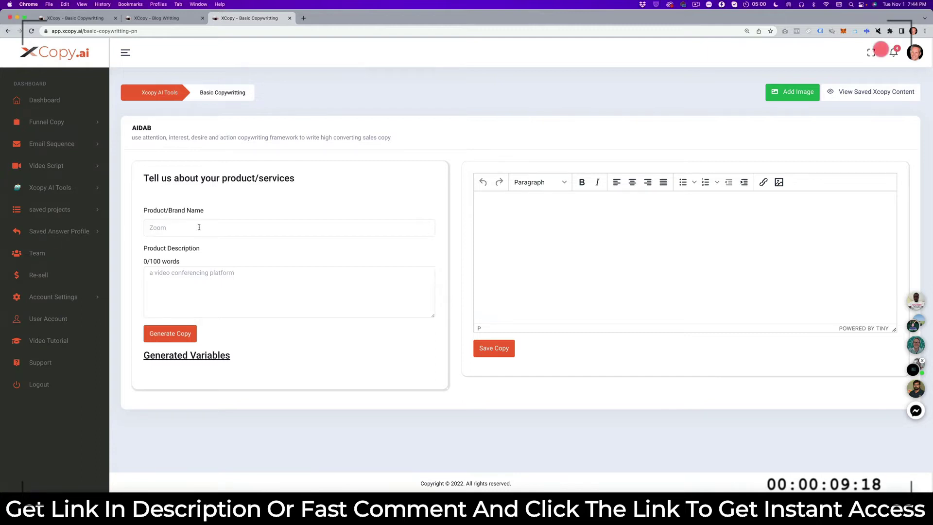
pyautogui.click(174, 228)
pyautogui.press('super+v')
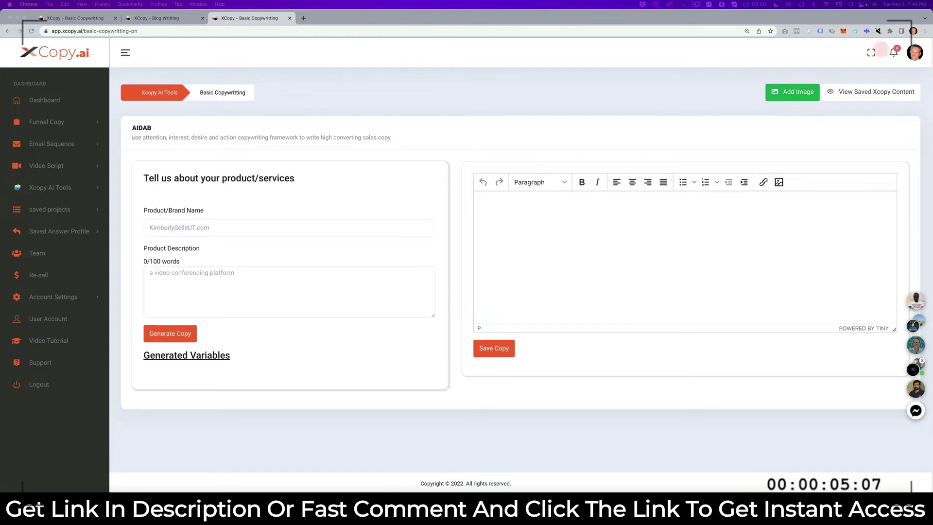
pyautogui.click(165, 274)
pyautogui.press('super+v')
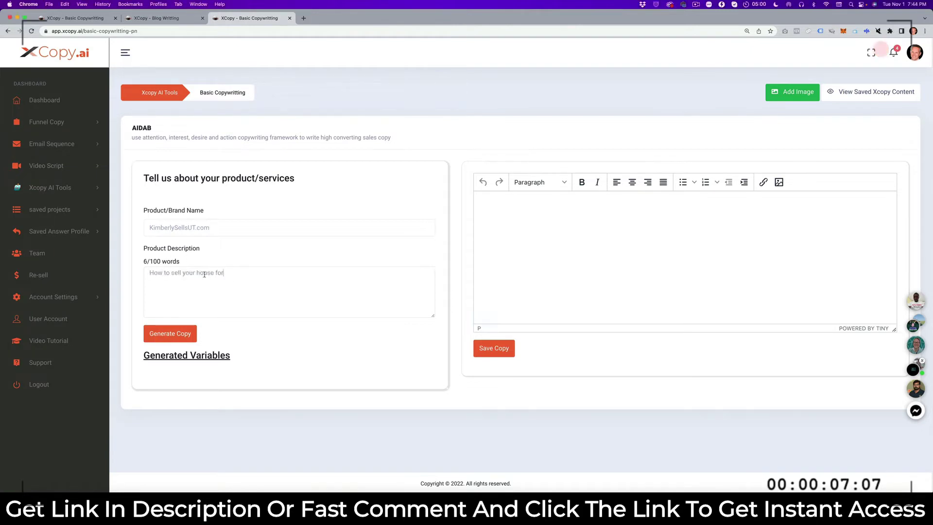
pyautogui.write('top dollar')
pyautogui.click(167, 334)
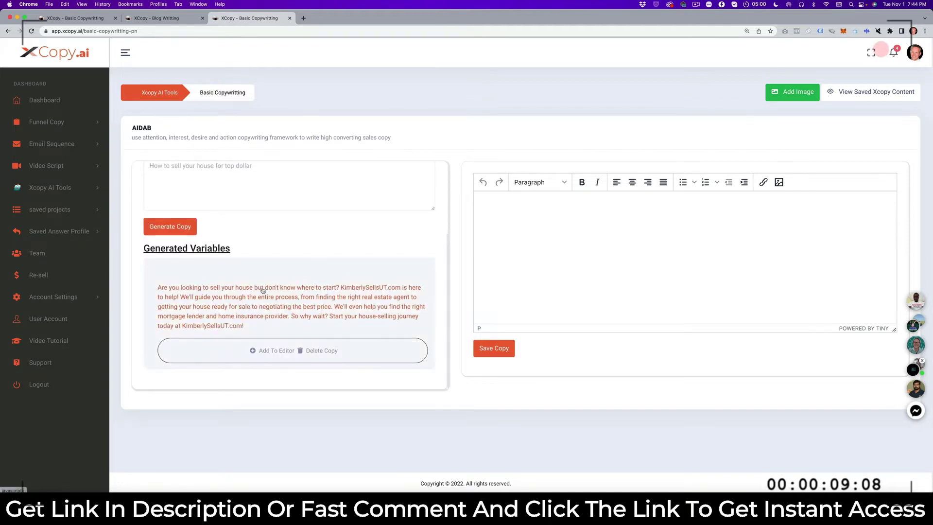
# Step: Insert the house-selling copy into the editor and break it into five paragraphs, ending with 'So why wait?'
pyautogui.click(272, 351)
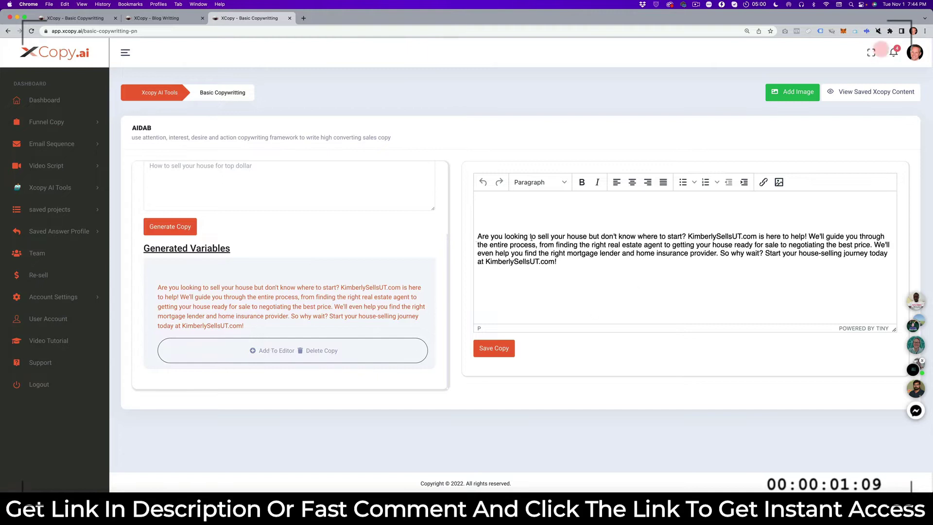
pyautogui.click(688, 236)
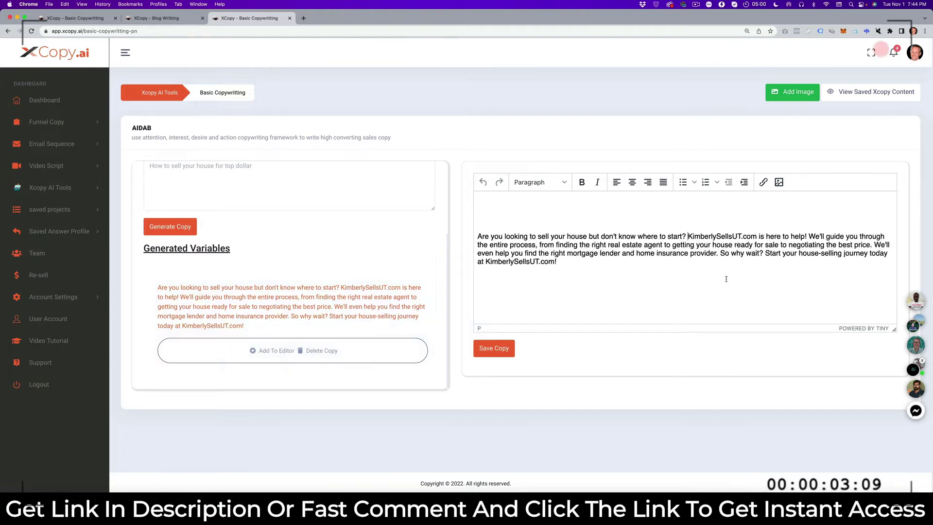
pyautogui.press('Return')
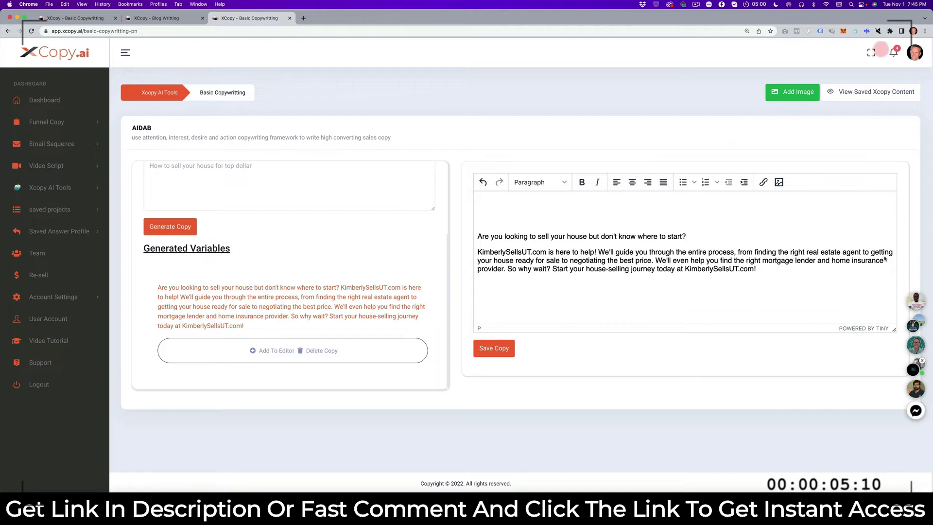
pyautogui.click(655, 260)
pyautogui.press('Return')
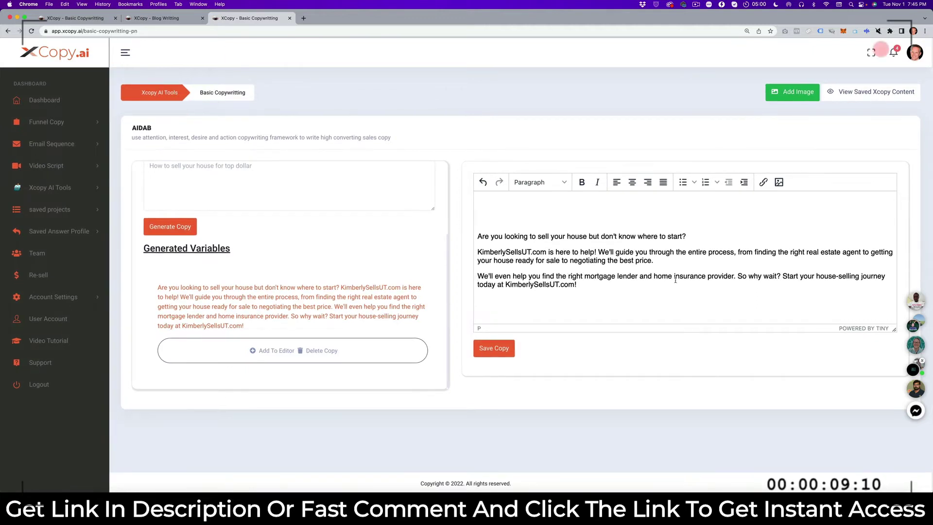
pyautogui.click(737, 276)
pyautogui.press('Return')
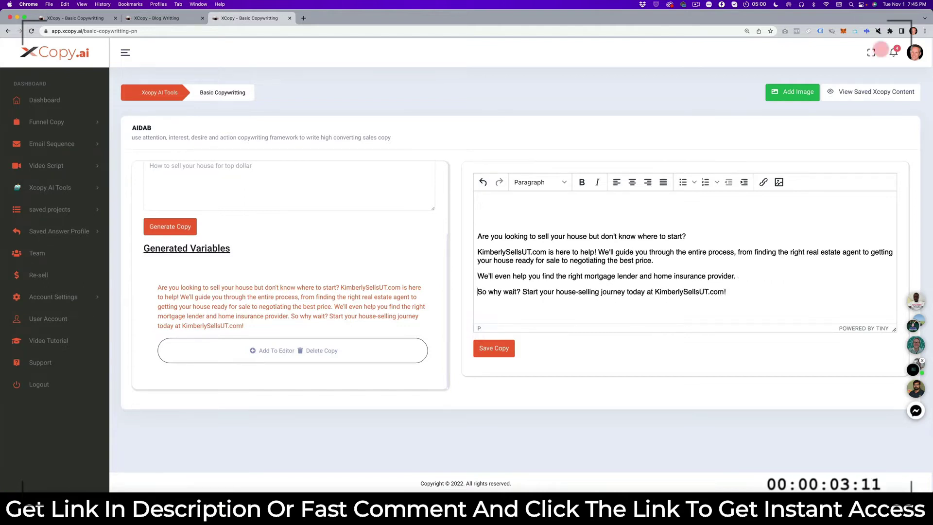
pyautogui.click(523, 291)
pyautogui.press('Return')
pyautogui.moveTo(696, 308); pyautogui.dragTo(507, 223)
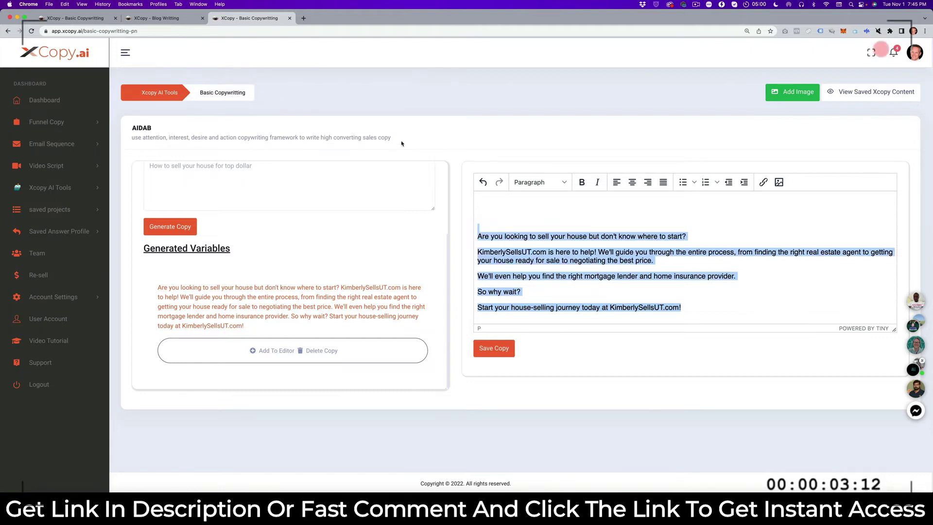
# Step: Fill the Blog Writing form with keyword 'Selling Your House' and a house-selling description
pyautogui.click(617, 242)
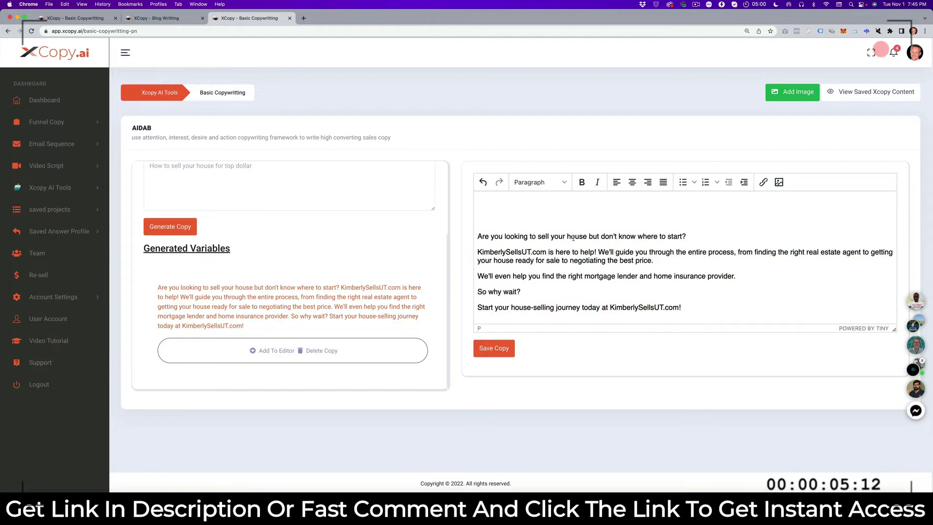
pyautogui.moveTo(806, 251); pyautogui.dragTo(560, 260)
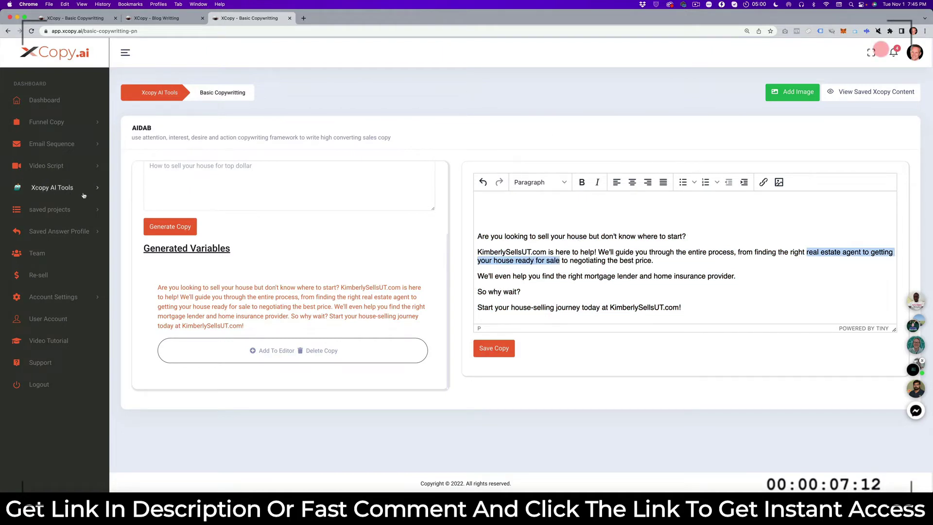
pyautogui.write('How')
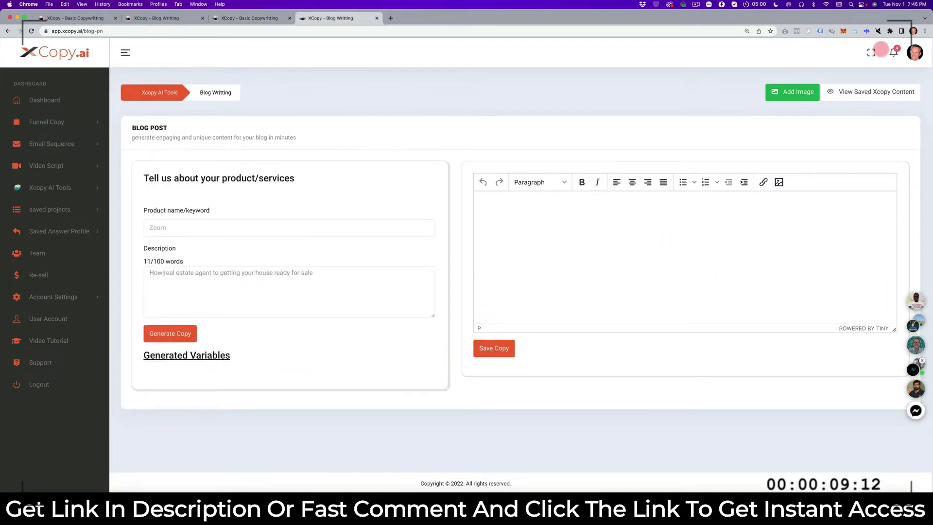
pyautogui.moveTo(254, 274); pyautogui.dragTo(212, 274)
pyautogui.write('get')
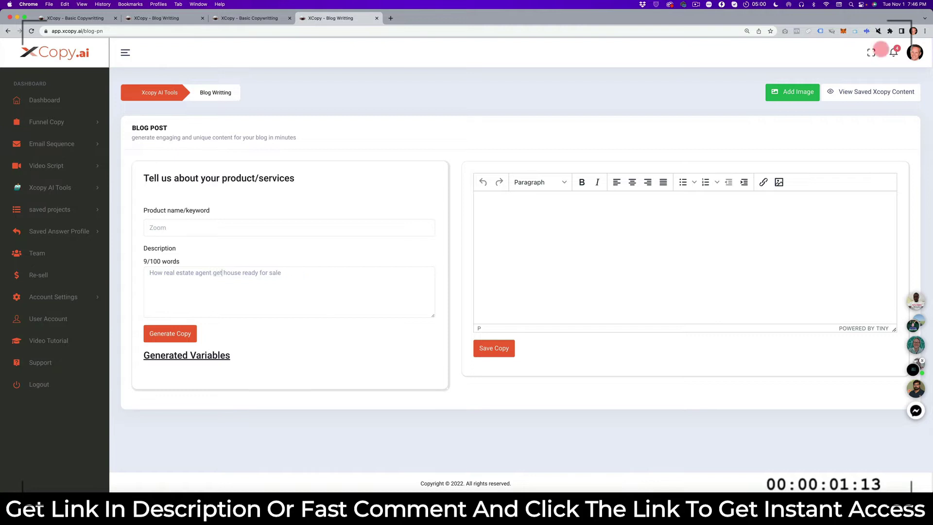
pyautogui.write('s yourSelling ')
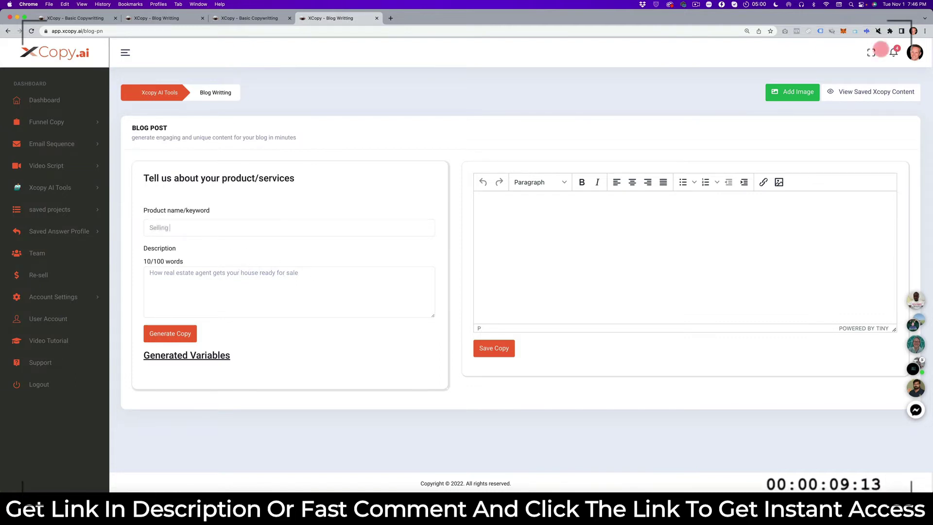
pyautogui.write('Your House')
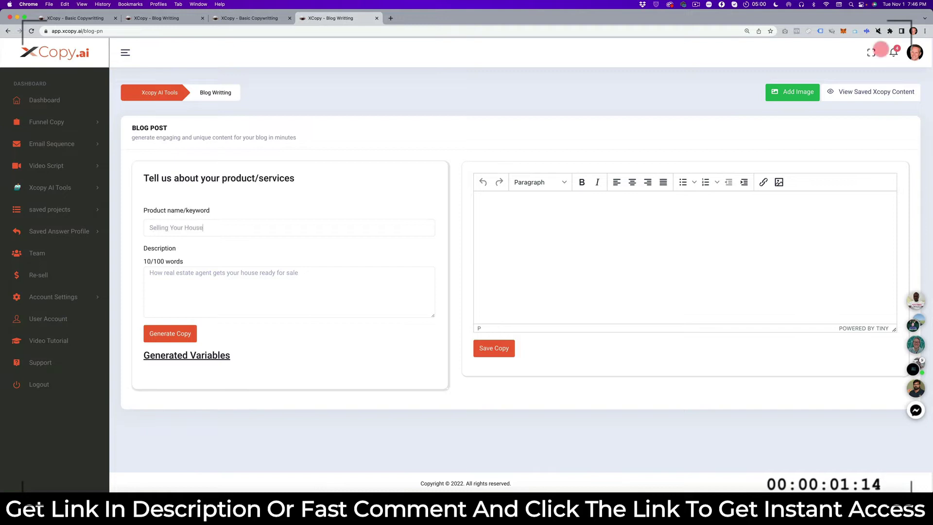
# Step: Review the generated outline of home-selling tips, staging, pricing and offer steps
pyautogui.scroll(-10, 309, 286)
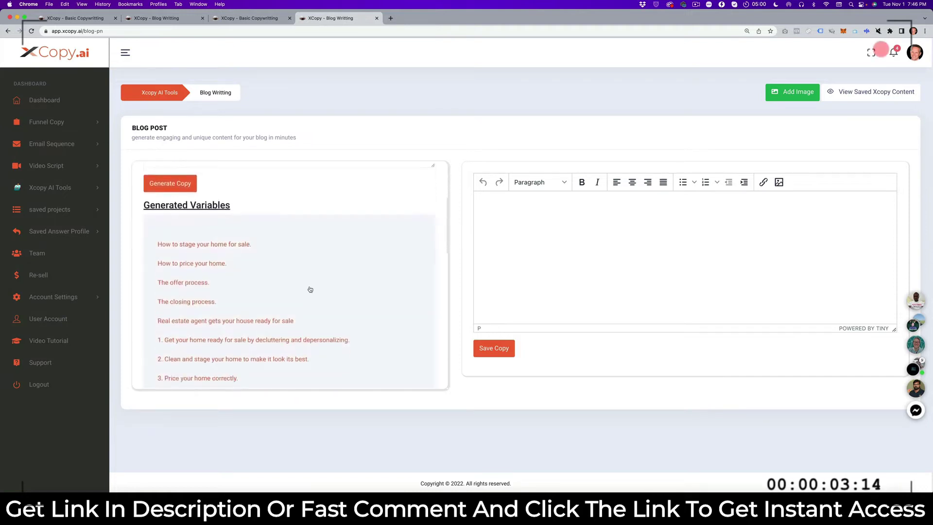
pyautogui.scroll(5, 310, 290)
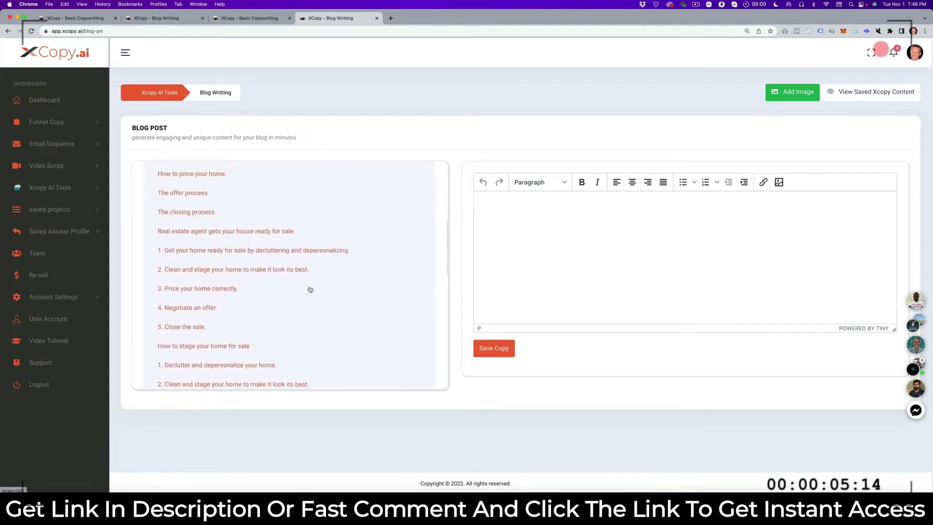
pyautogui.scroll(-5, 310, 289)
pyautogui.scroll(-2, 310, 289)
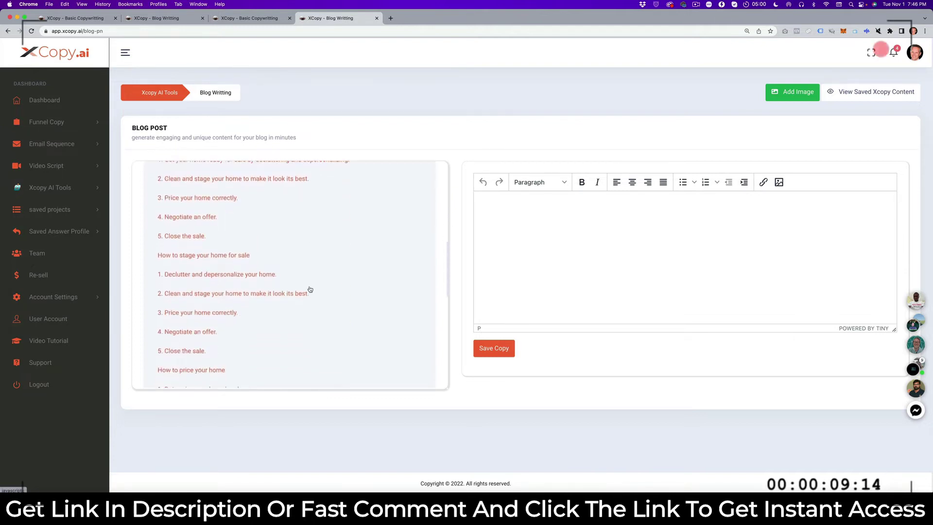
pyautogui.scroll(3, 309, 288)
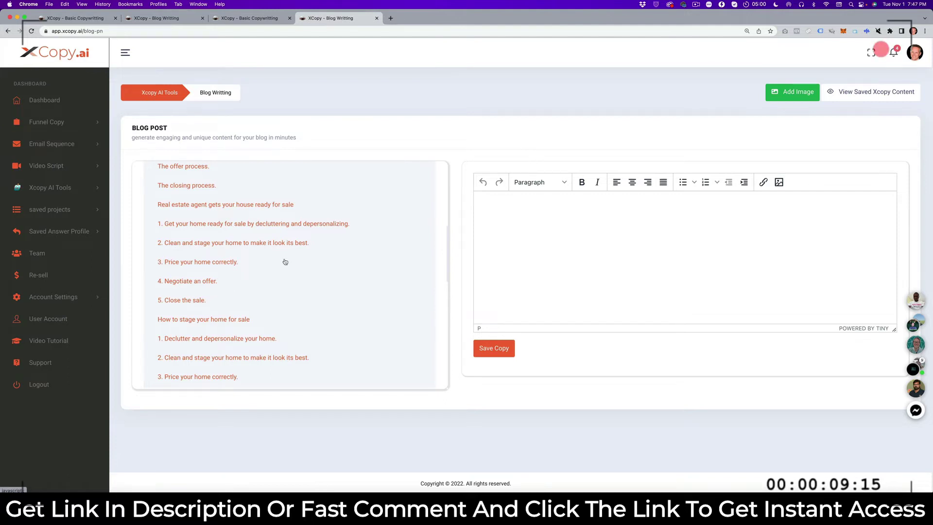
pyautogui.scroll(2, 259, 374)
pyautogui.scroll(-15, 259, 373)
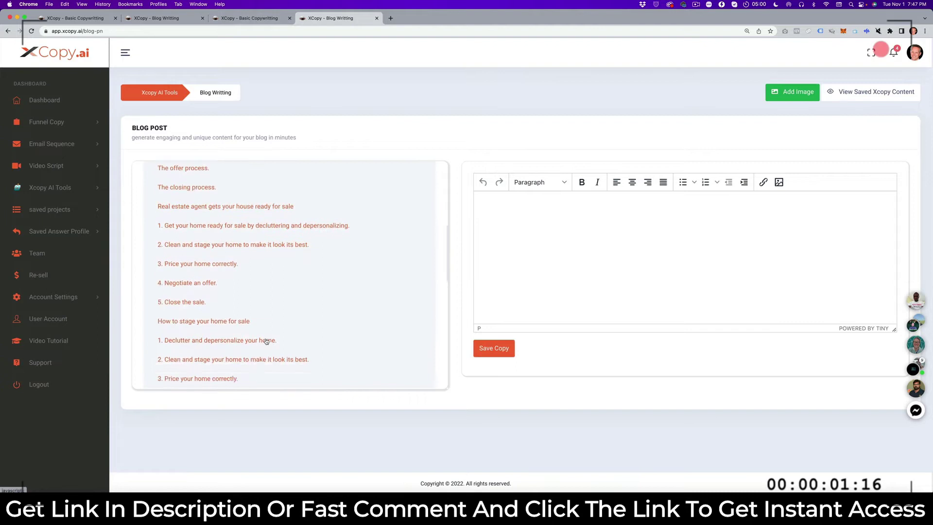
# Step: Add the blog outline to the editor and bold the 'Real estate agent gets your house ready for sale' heading
pyautogui.click(279, 350)
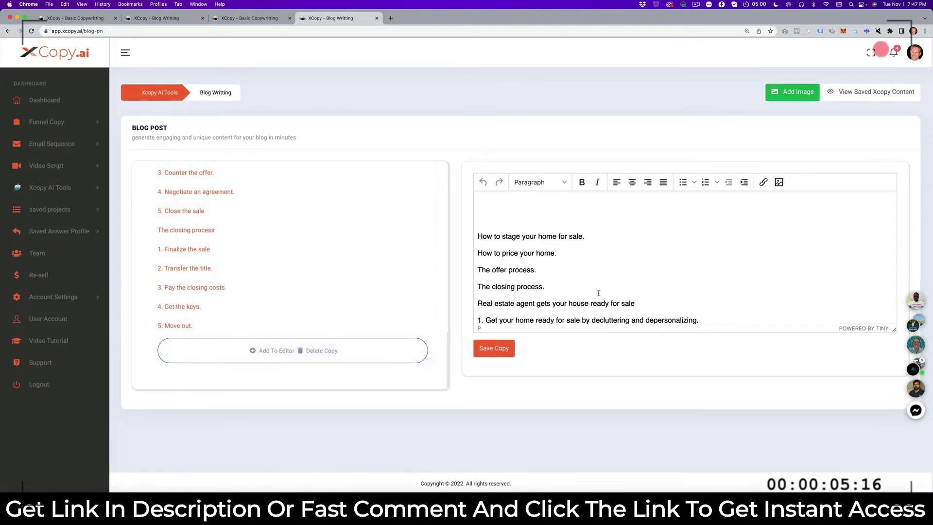
pyautogui.click(598, 293)
pyautogui.press('Return')
pyautogui.scroll(-2, 527, 262)
pyautogui.tripleClick(527, 262)
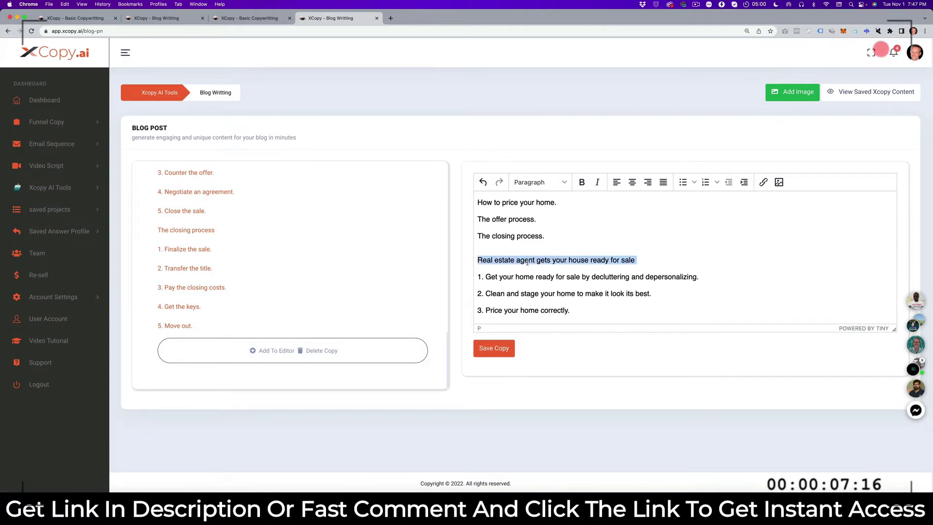
pyautogui.press('super+b')
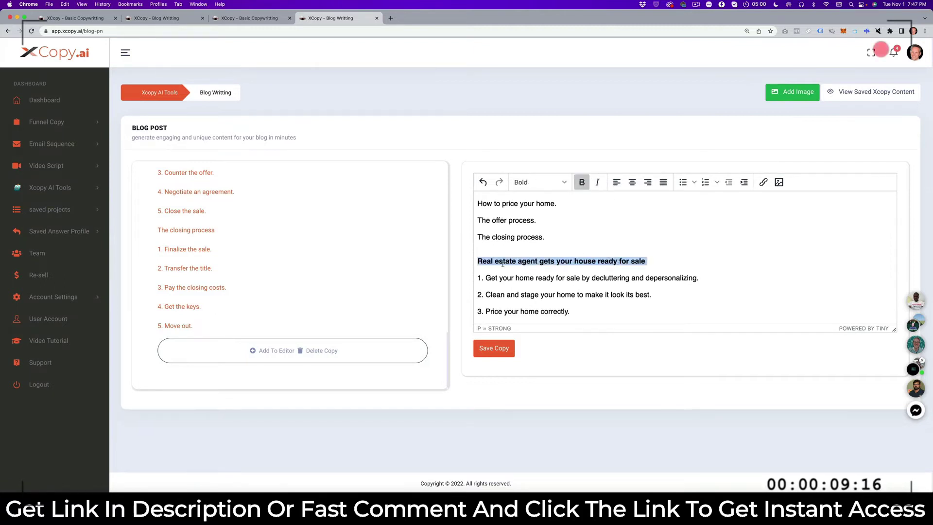
# Step: Put a blank line above 'How to stage your home for sale' and make it bold
pyautogui.scroll(-5, 647, 261)
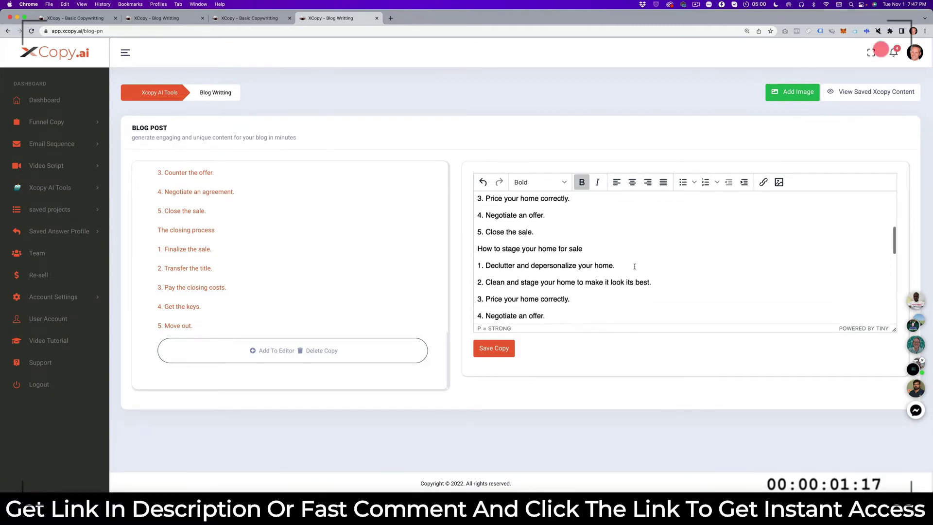
pyautogui.click(478, 249)
pyautogui.press('Return')
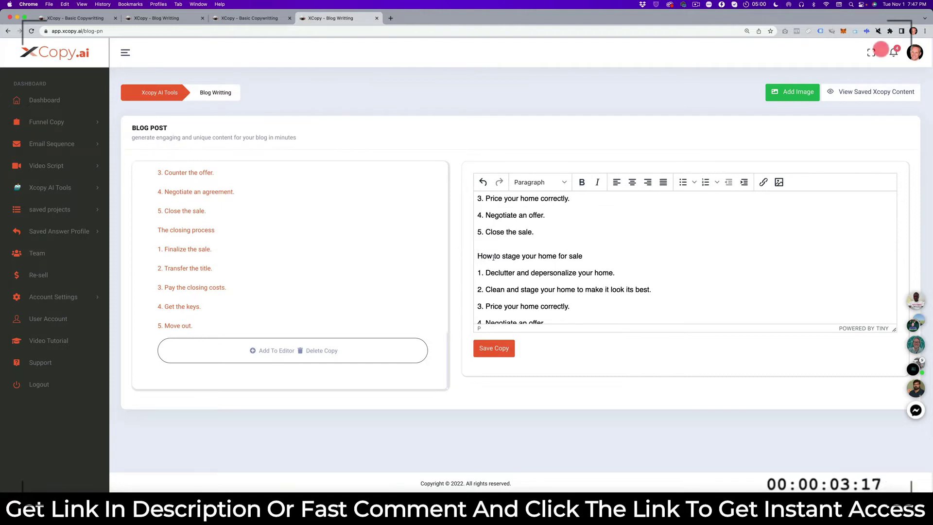
pyautogui.tripleClick(511, 256)
pyautogui.click(582, 182)
# Step: Separate and bold 'How to price your home', then separate and select 'The offer process' heading
pyautogui.scroll(-5, 577, 203)
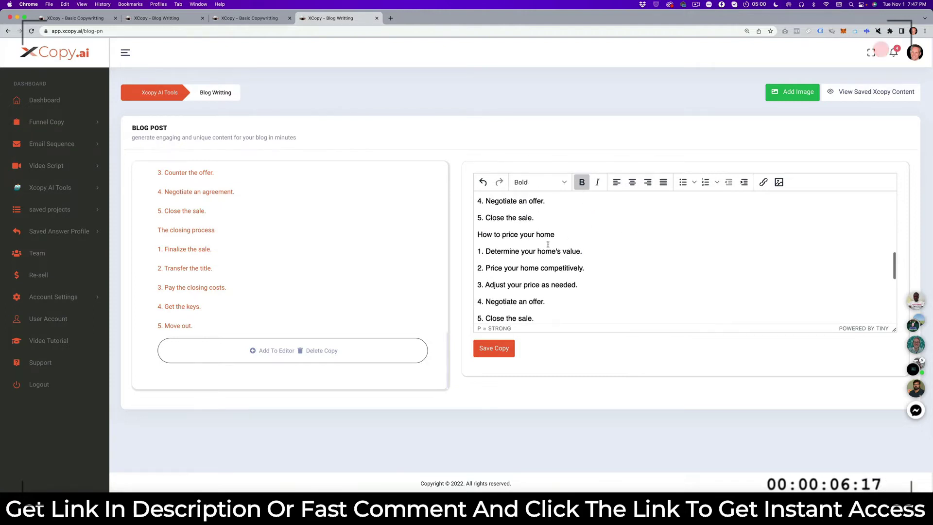
pyautogui.click(477, 234)
pyautogui.press('Return')
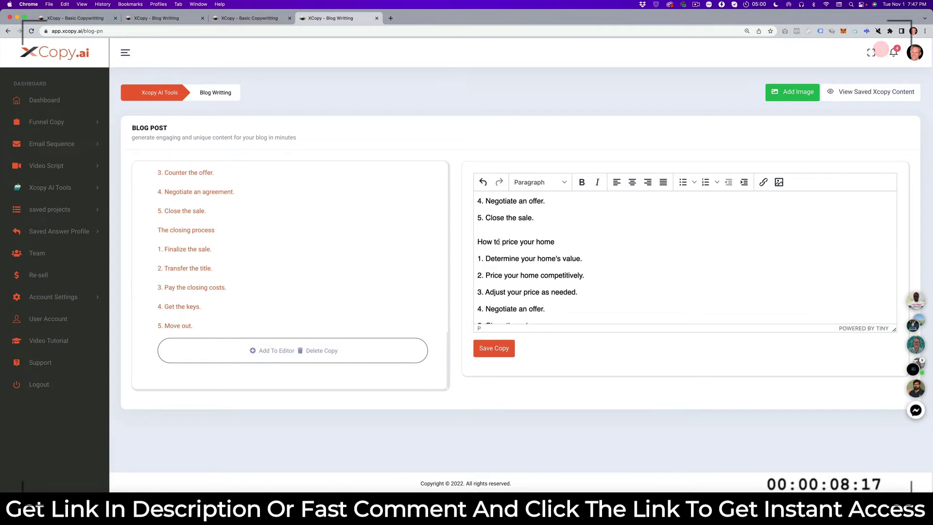
pyautogui.tripleClick(507, 241)
pyautogui.click(582, 182)
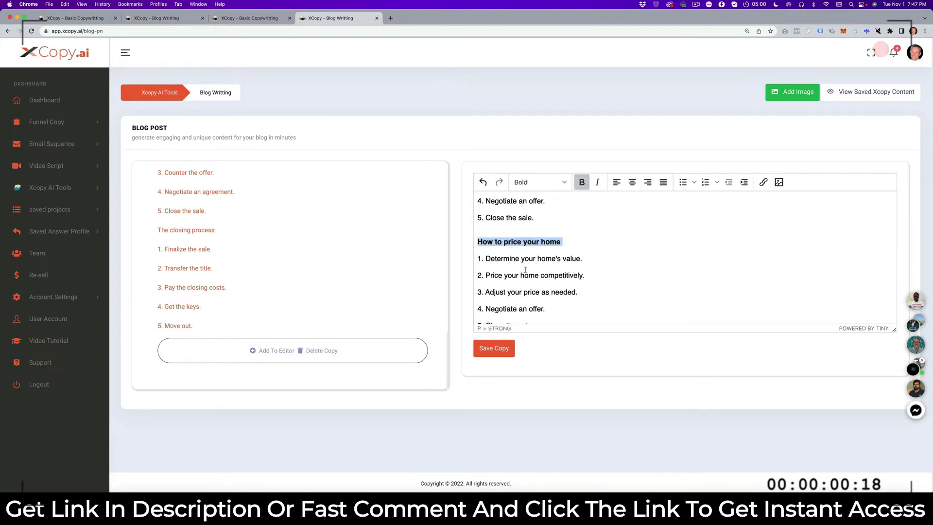
pyautogui.scroll(-2, 472, 289)
pyautogui.click(472, 289)
pyautogui.press('Return')
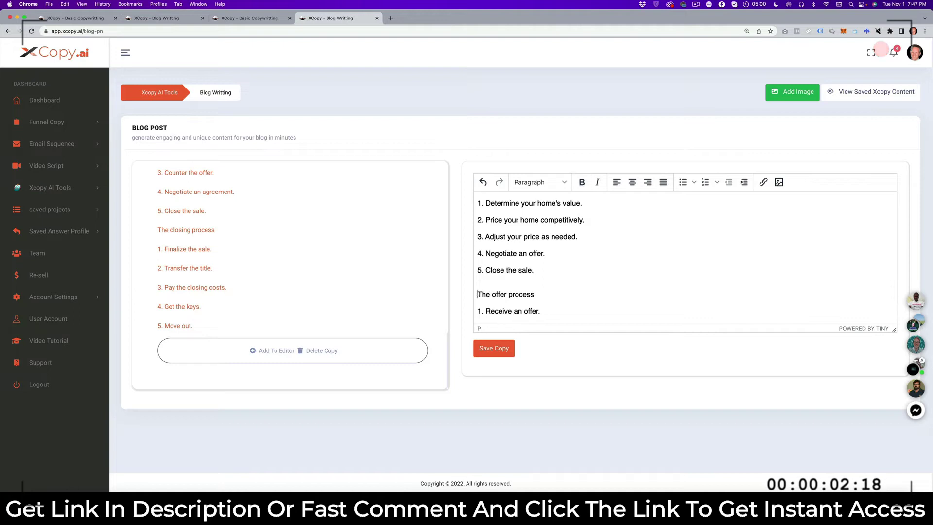
pyautogui.tripleClick(495, 295)
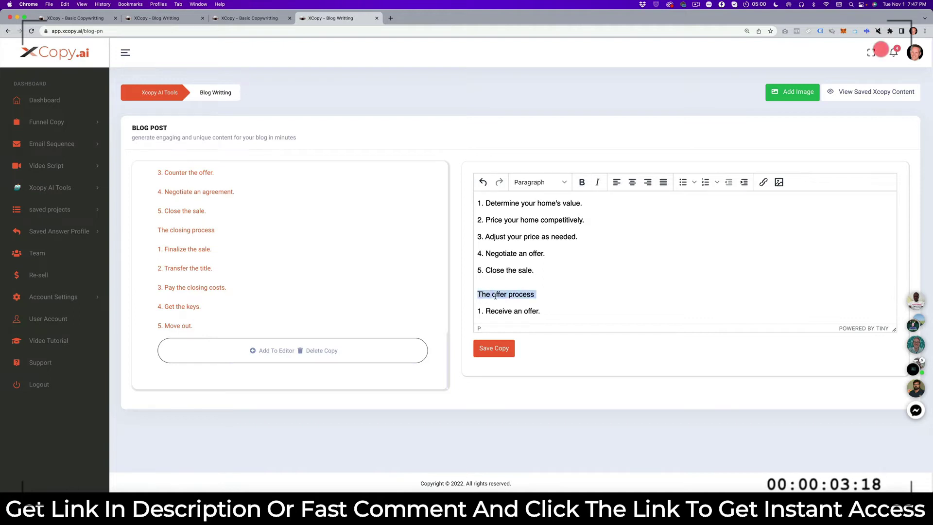
# Step: Bold 'The offer process' heading and load the realtor's website in a new tab
pyautogui.click(582, 182)
pyautogui.click(390, 18)
pyautogui.click(394, 29)
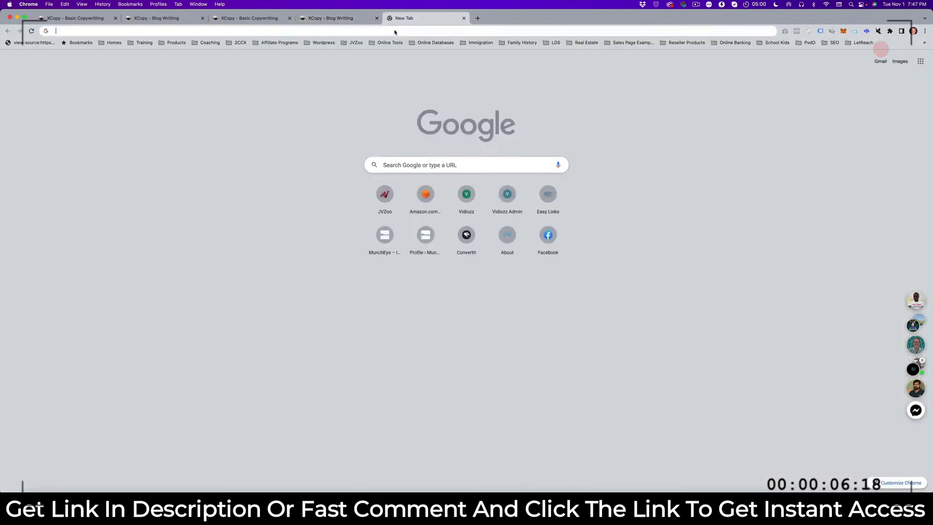
pyautogui.write('kimberlysellsut.com')
pyautogui.press('Return')
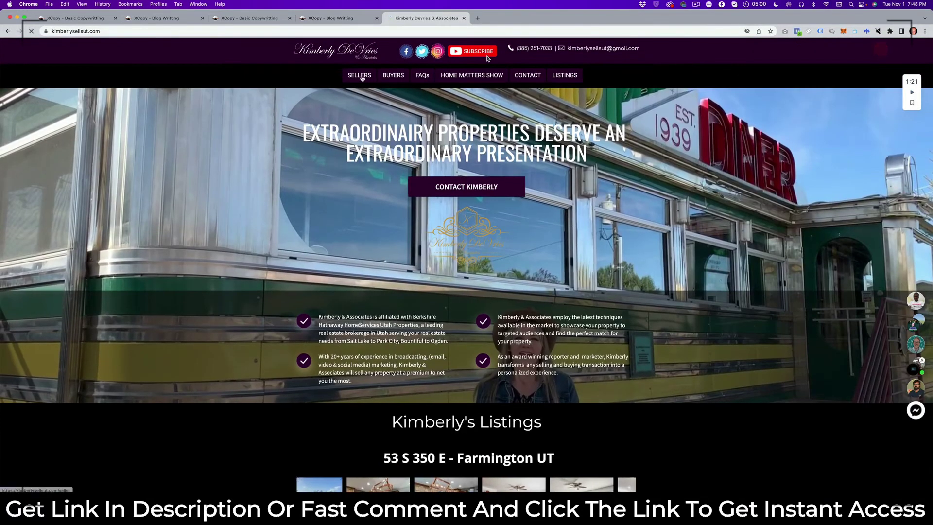
# Step: Browse the site's Sellers page services, such as Expert Home Staging and Data-Driven Market Analysis
pyautogui.click(363, 75)
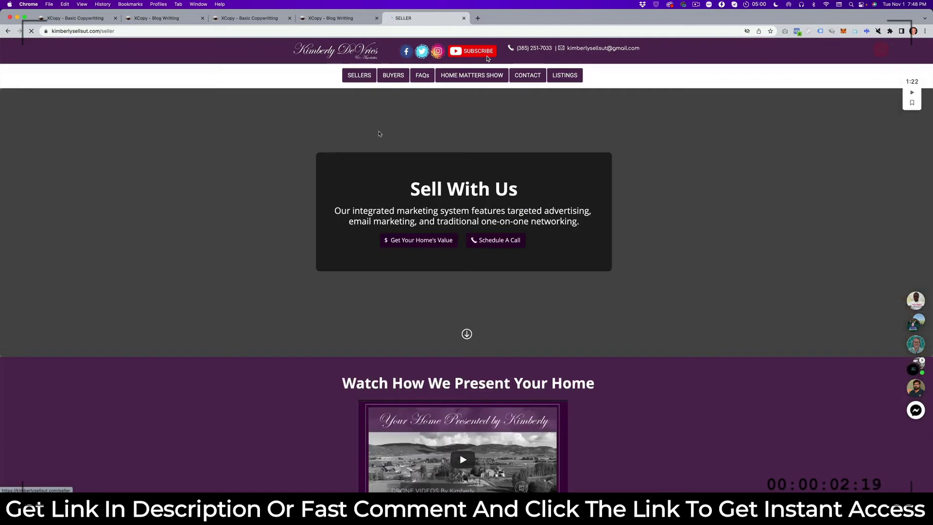
pyautogui.scroll(-10, 515, 301)
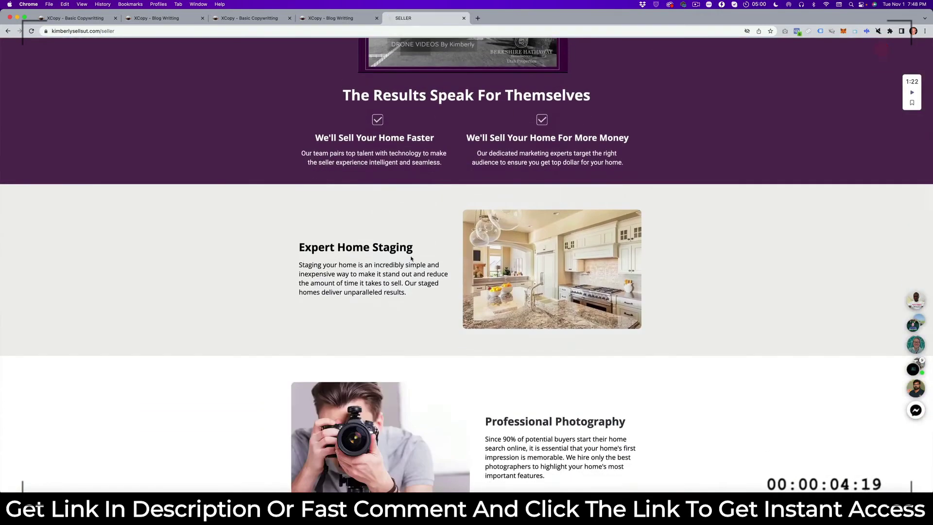
pyautogui.scroll(-2, 409, 259)
pyautogui.scroll(-2, 409, 259)
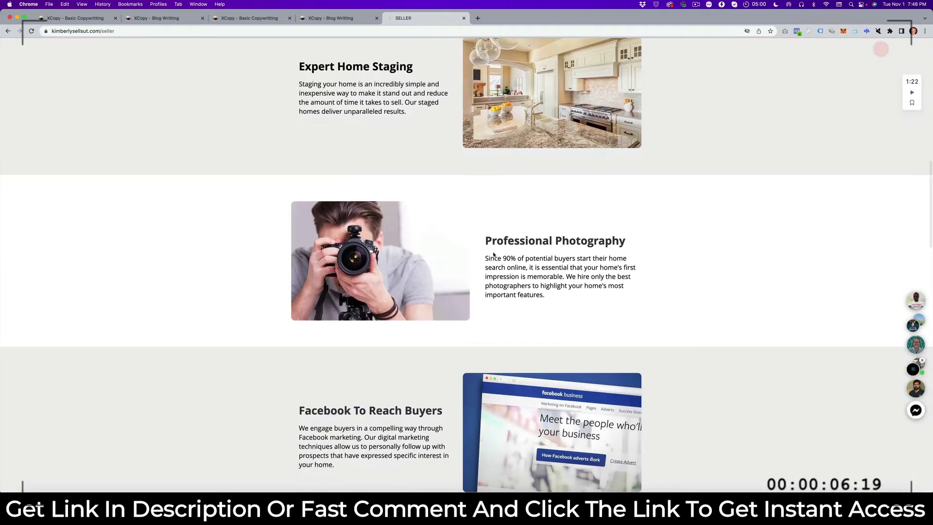
pyautogui.scroll(-4, 492, 260)
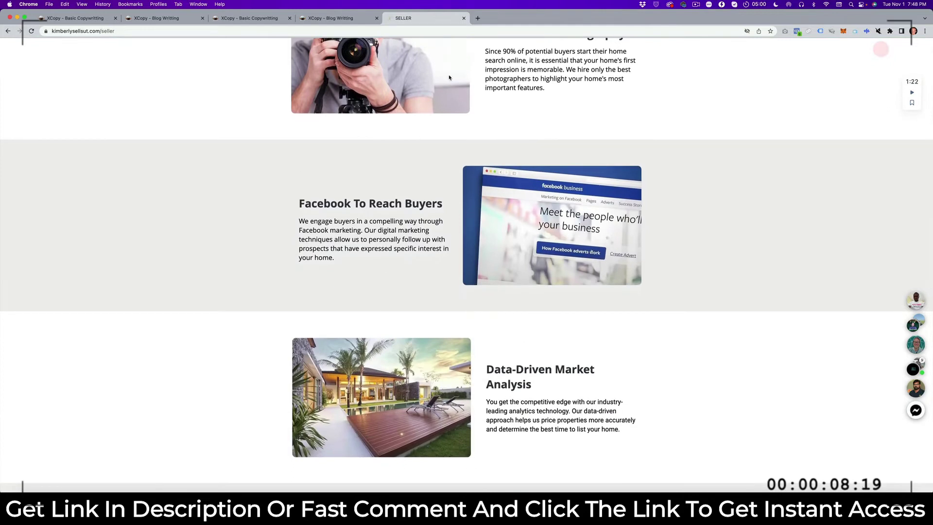
# Step: Go back to the XCopy Blog Writing tab and scroll down the editor
pyautogui.click(326, 19)
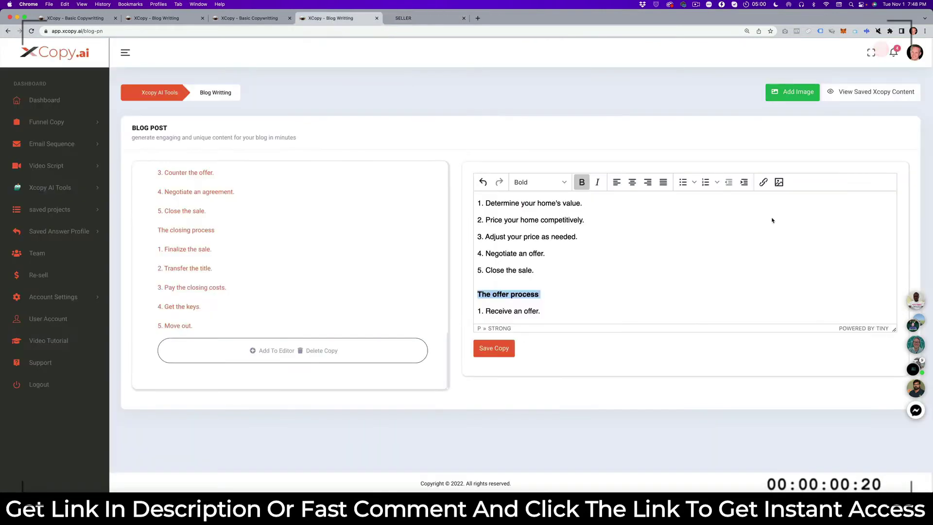
pyautogui.scroll(-5, 633, 271)
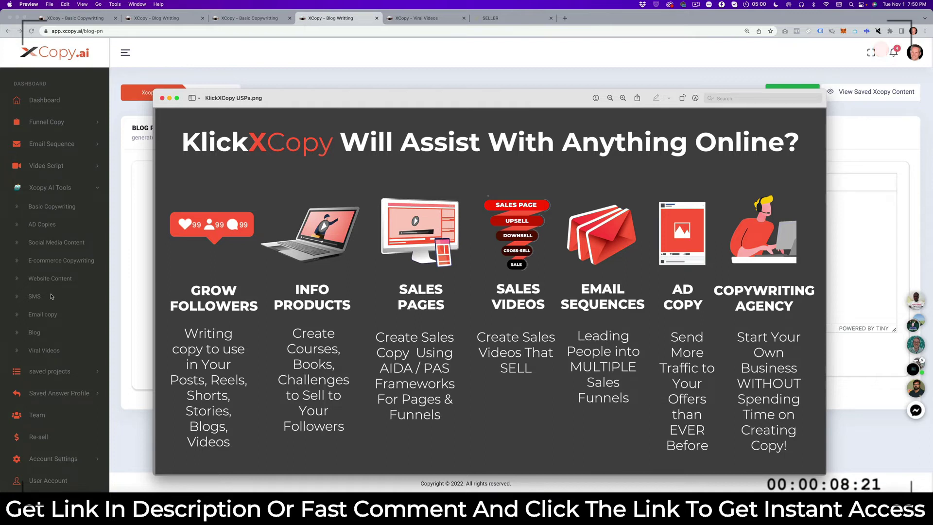
# Step: Start a Cold email with product 'Mortgage Broker' and description 'Benefits of a mortgage'
pyautogui.click(51, 316)
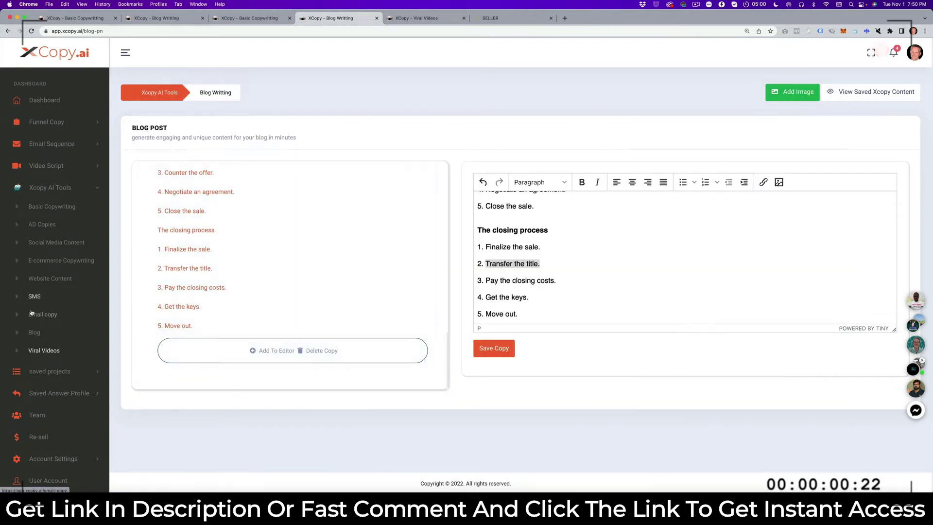
pyautogui.click(47, 315)
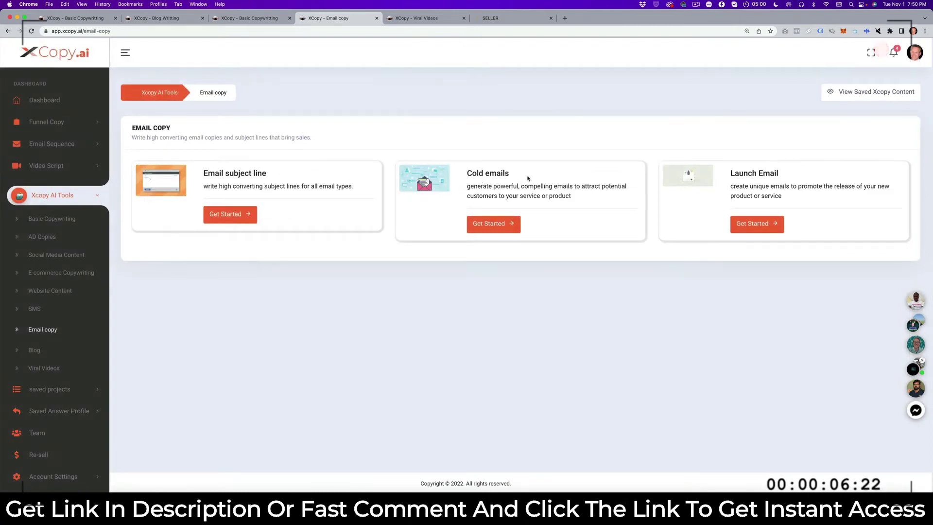
pyautogui.click(494, 226)
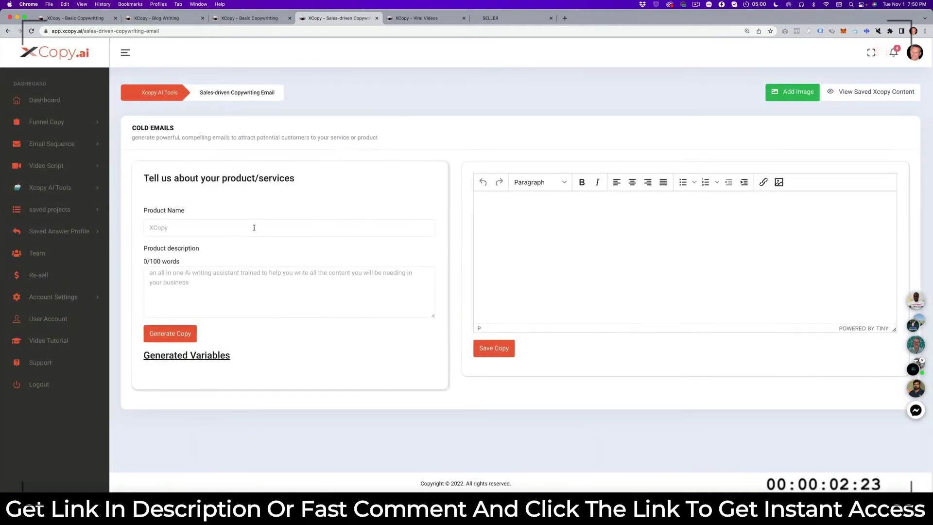
pyautogui.click(213, 229)
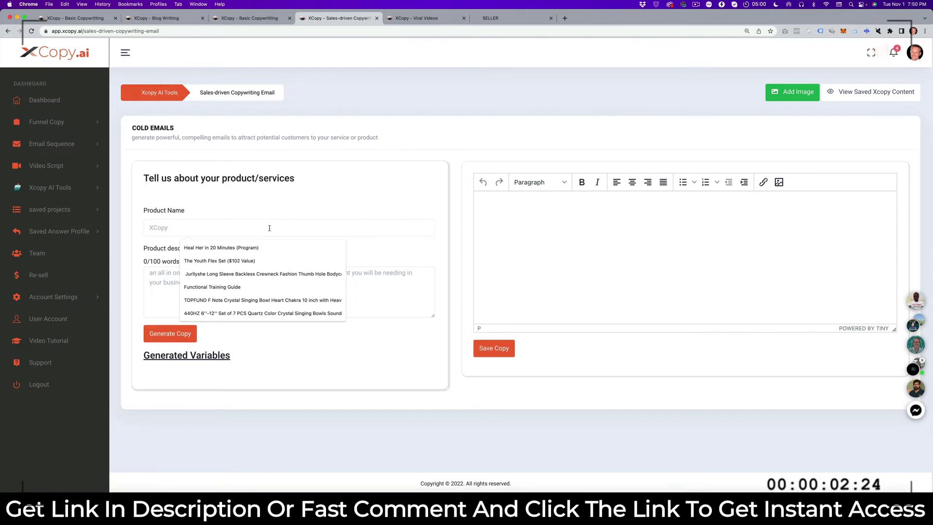
pyautogui.write('Mortgage')
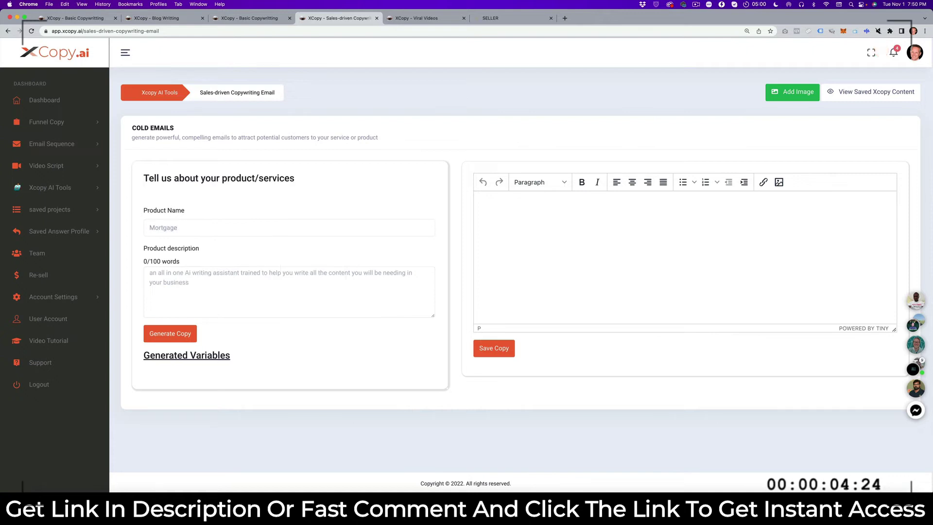
pyautogui.write(' BrokerBenefi')
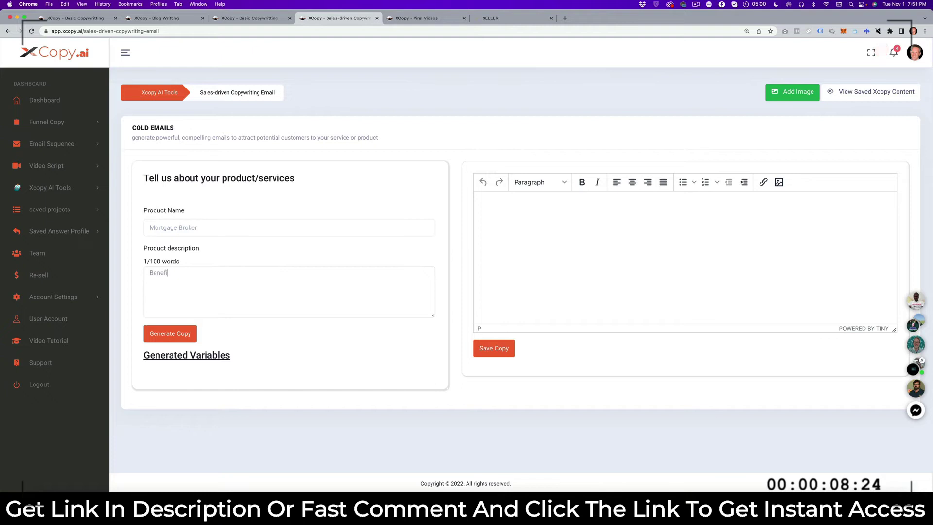
pyautogui.write('ts of a mortgatge')
# Step: Generate the mortgage-broker cold email and add it to the editor, from 'Dear ____,' to 'Thank you for your time,'
pyautogui.click(170, 333)
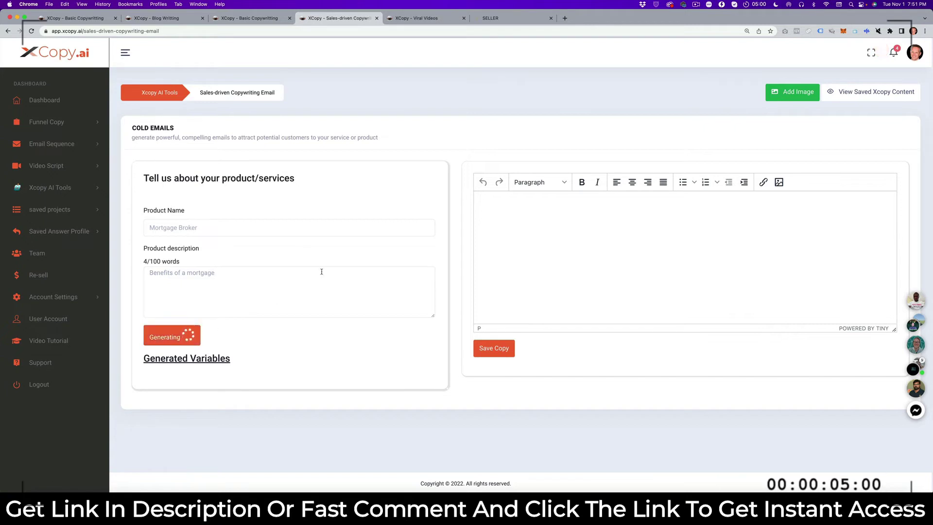
pyautogui.scroll(-5, 239, 339)
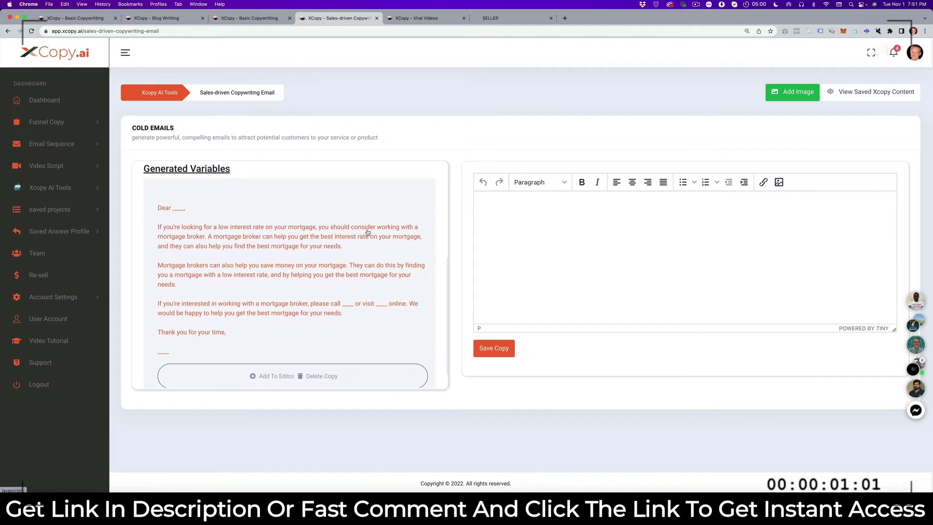
pyautogui.click(283, 377)
pyautogui.scroll(-2, 568, 294)
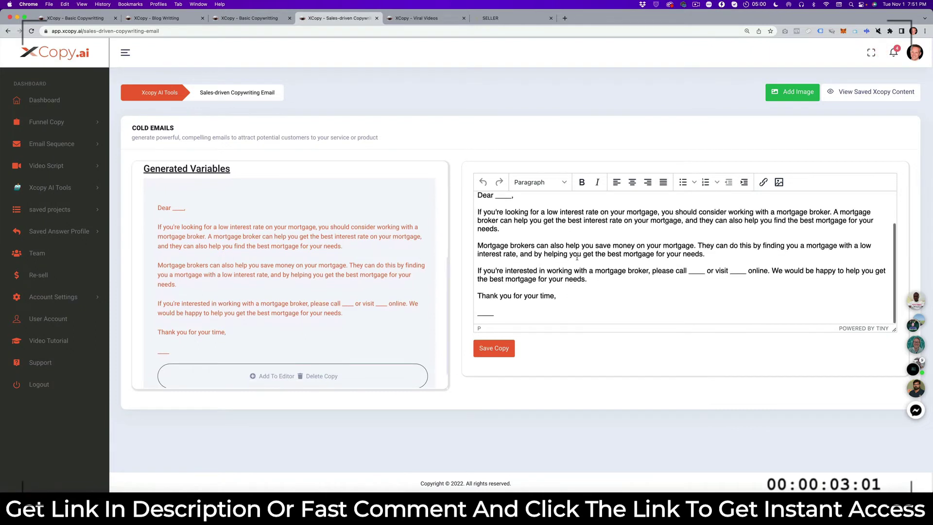
pyautogui.scroll(2, 576, 258)
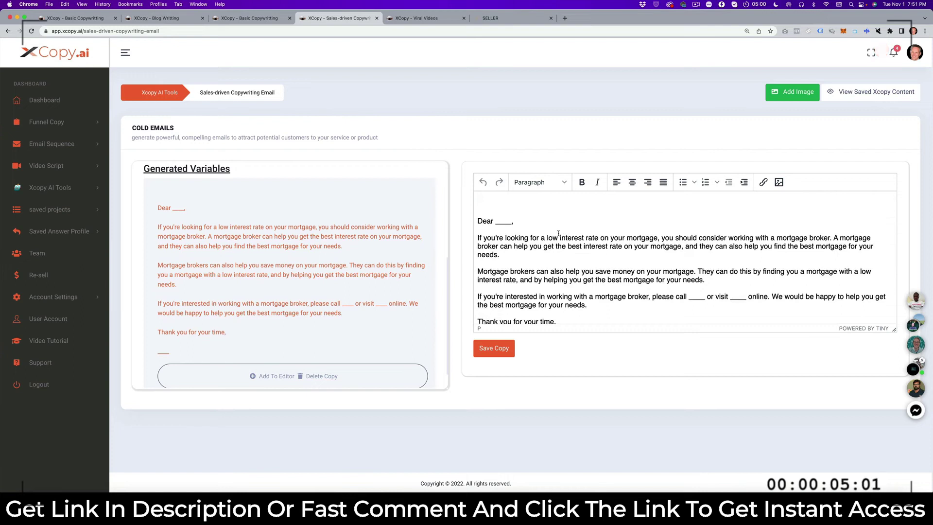
pyautogui.scroll(-2, 559, 234)
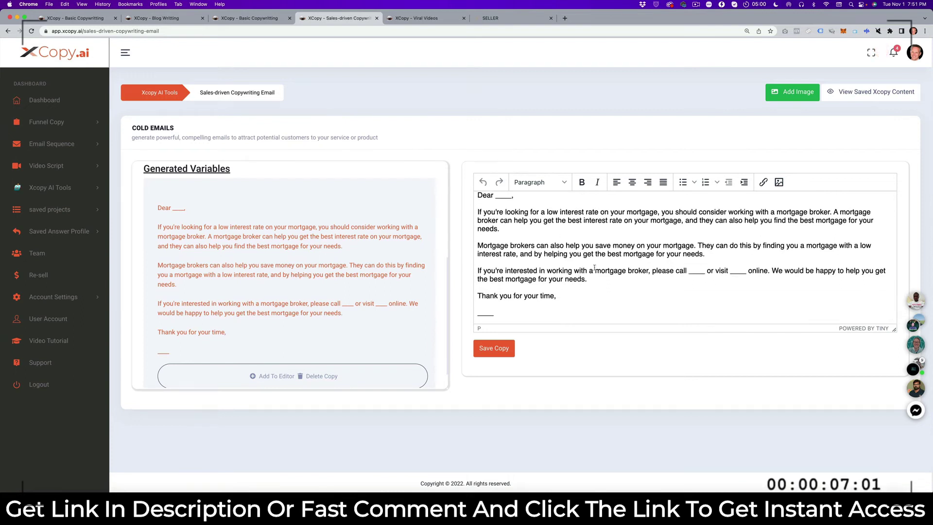
pyautogui.scroll(2, 595, 268)
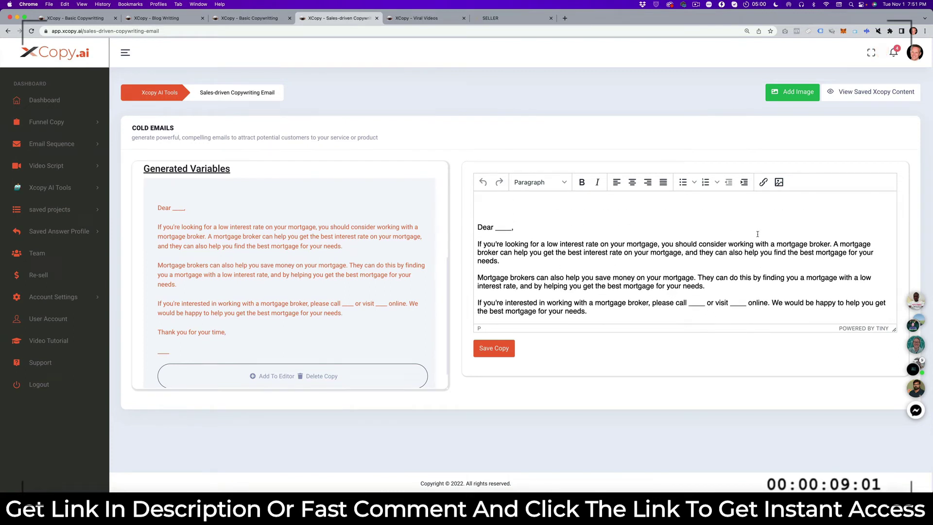
pyautogui.scroll(-2, 757, 233)
pyautogui.scroll(1, 757, 234)
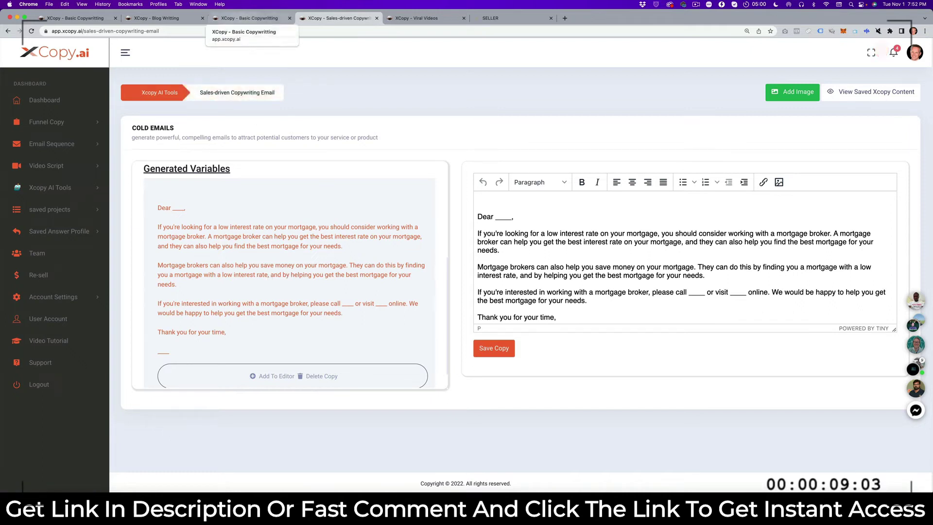
# Step: Switch briefly to the Preview image window using the application switcher
pyautogui.press('super+Tab')
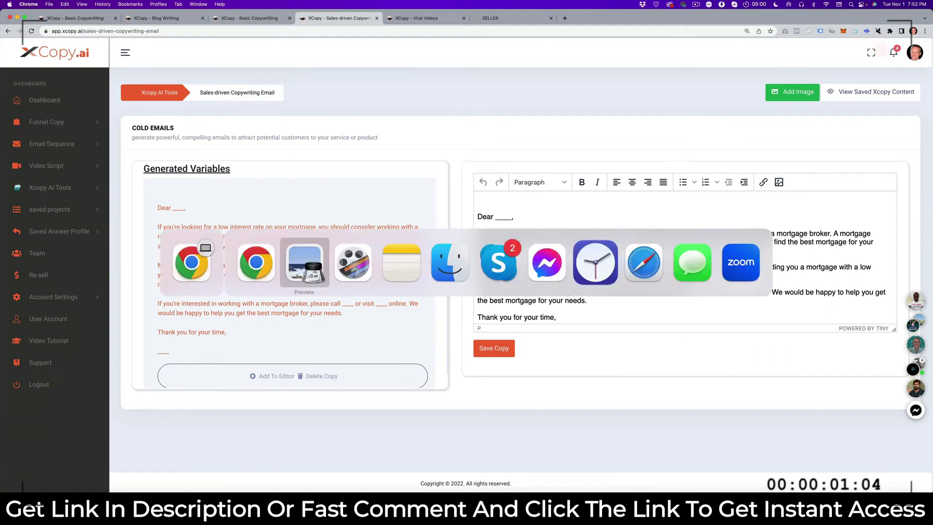
pyautogui.press('super+Tab')
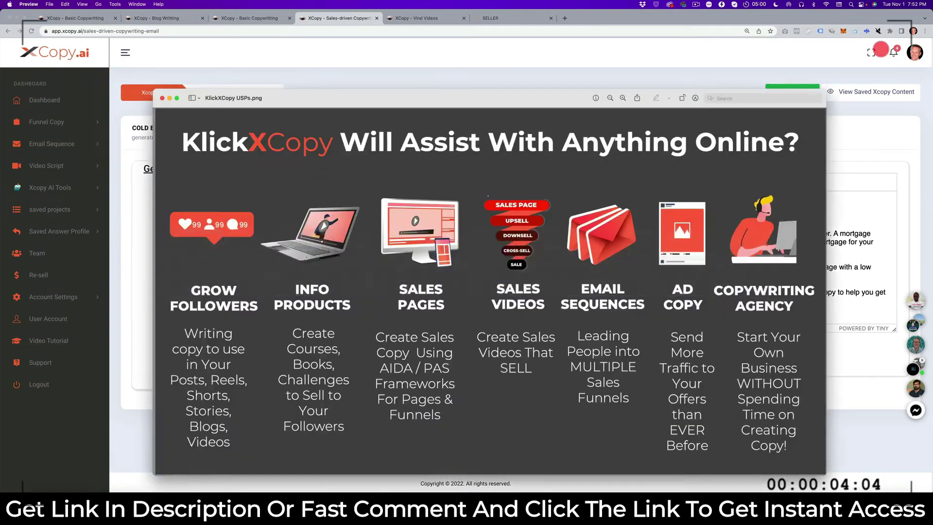
pyautogui.click(305, 263)
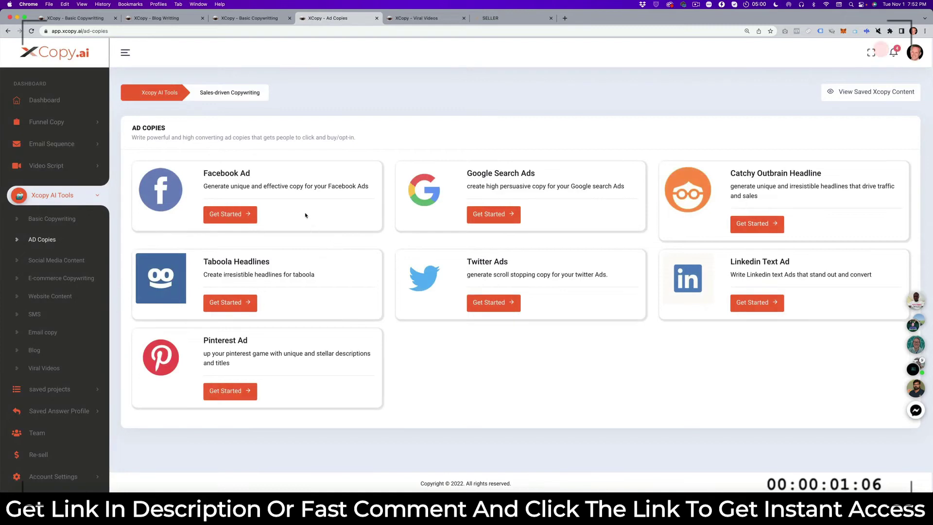
# Step: Open the Facebook Ad generator from the Ad Copies page
pyautogui.click(235, 214)
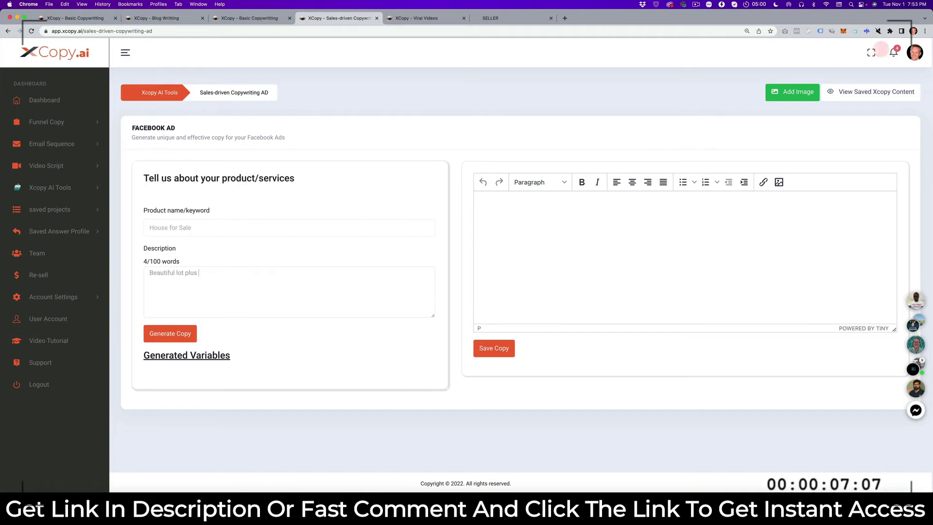
# Step: Finish the description with 'villa', generate the Facebook ad and add it to the editor
pyautogui.write('villa')
pyautogui.click(188, 333)
pyautogui.scroll(-2, 335, 278)
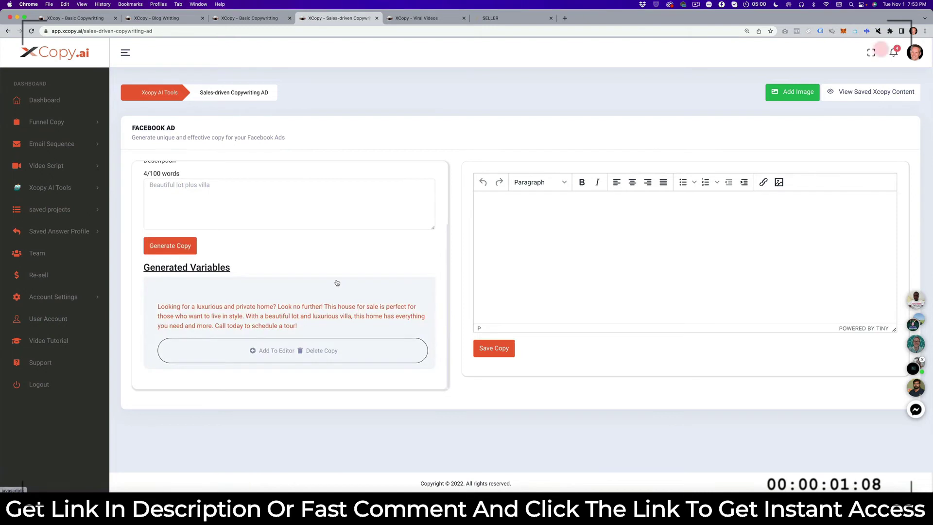
pyautogui.click(272, 351)
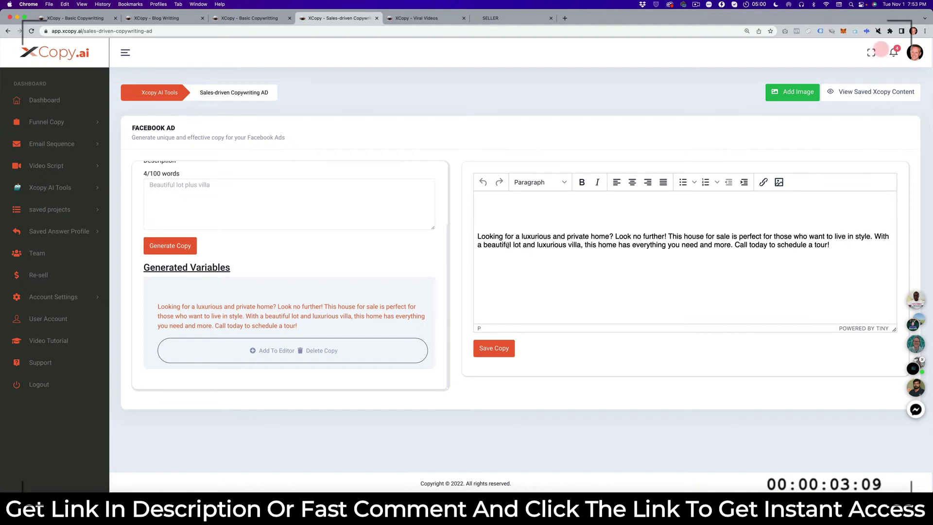
pyautogui.moveTo(834, 245); pyautogui.dragTo(477, 236)
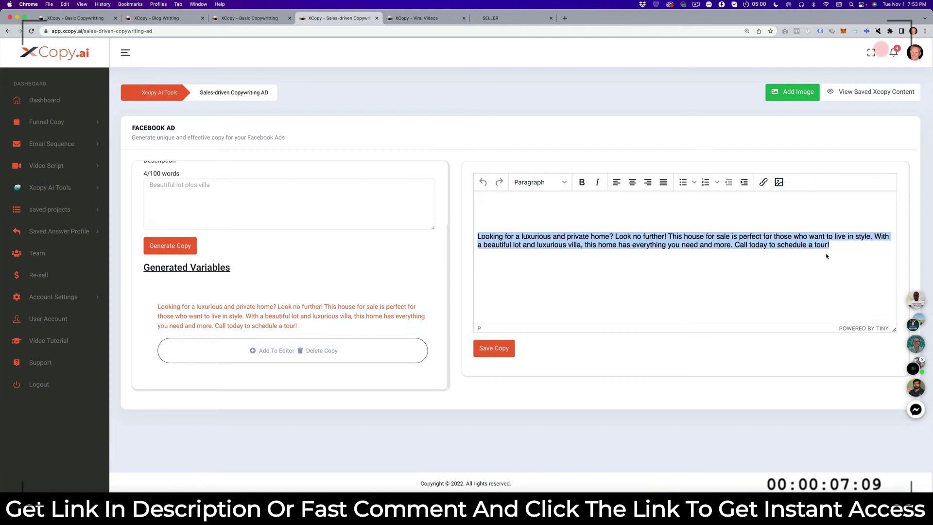
pyautogui.click(843, 242)
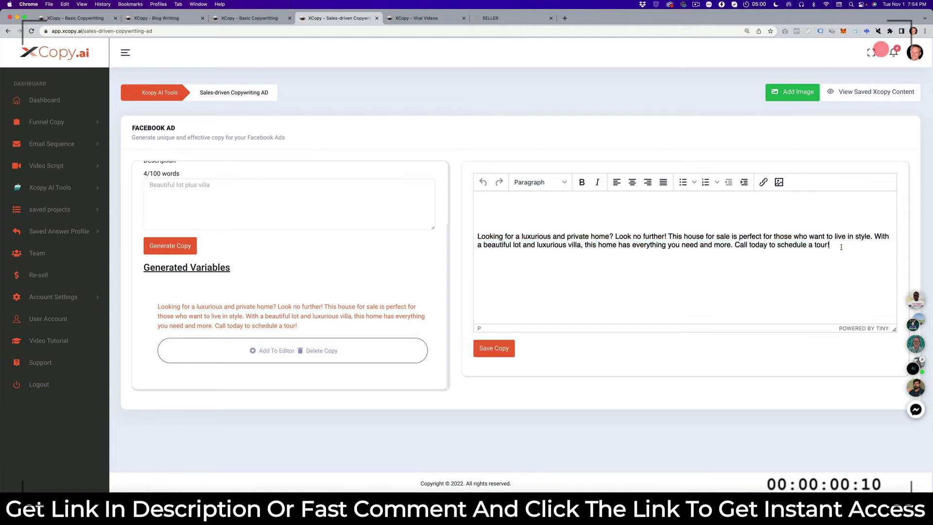
# Step: Search images for 'villa' and paste the first photo's link as the image source
pyautogui.click(793, 93)
pyautogui.click(470, 123)
pyautogui.write('villa')
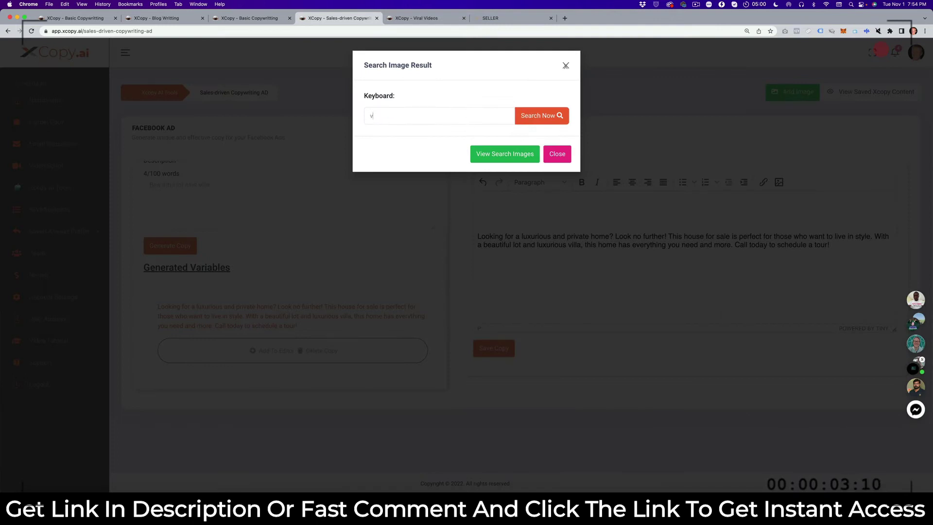
pyautogui.click(543, 115)
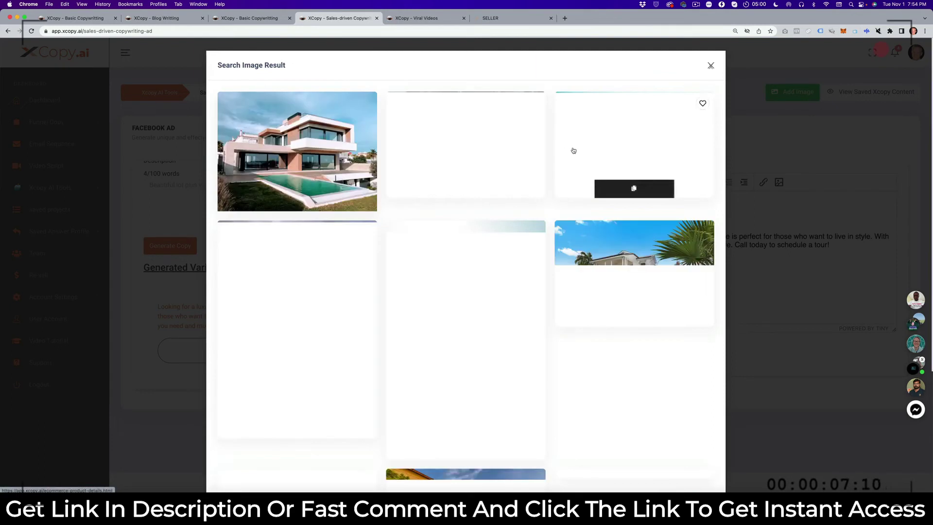
pyautogui.moveTo(299, 203)
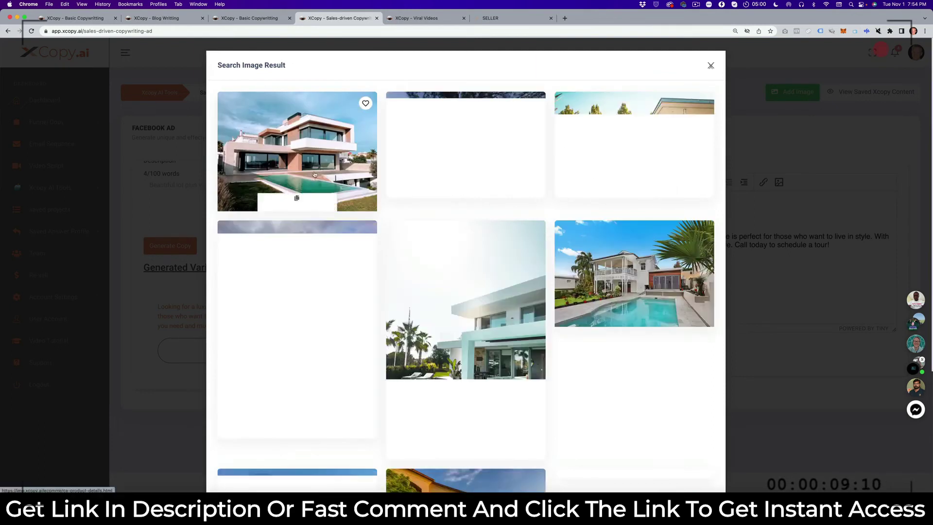
pyautogui.click(296, 203)
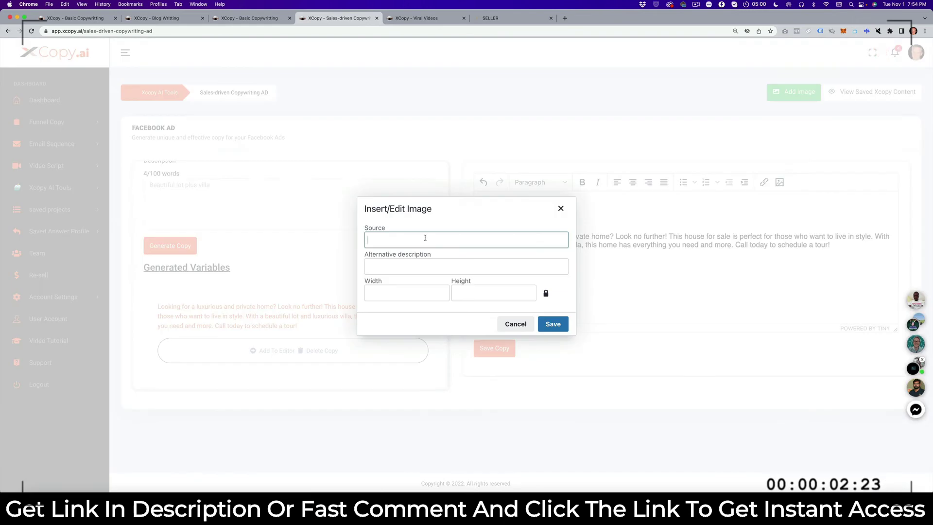
pyautogui.press('super+v')
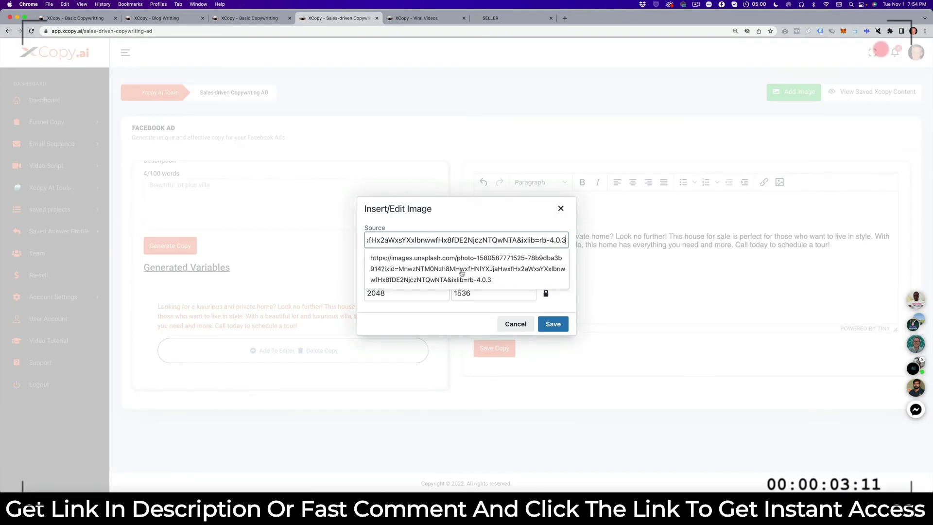
# Step: Change the image width from 2048 to 500 and insert the house photo into the ad
pyautogui.click(433, 293)
pyautogui.moveTo(433, 293); pyautogui.dragTo(347, 289)
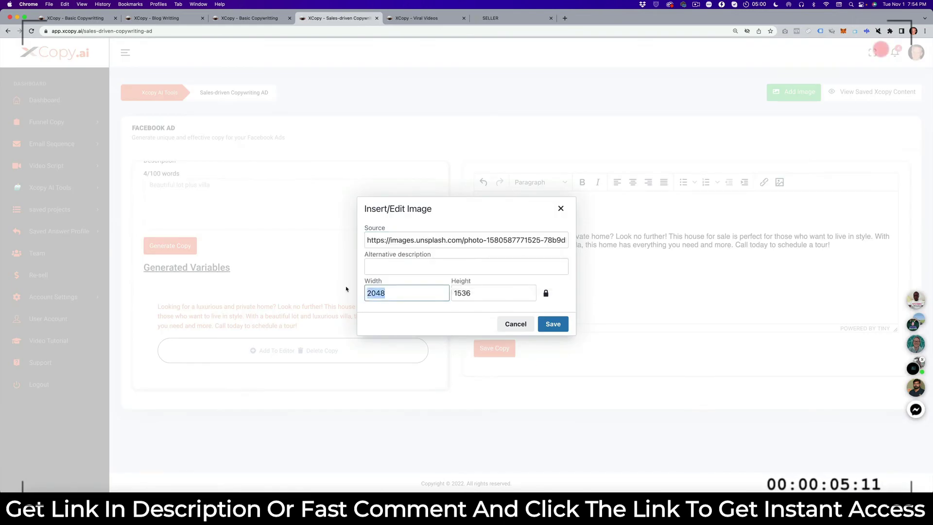
pyautogui.write('500')
pyautogui.click(553, 323)
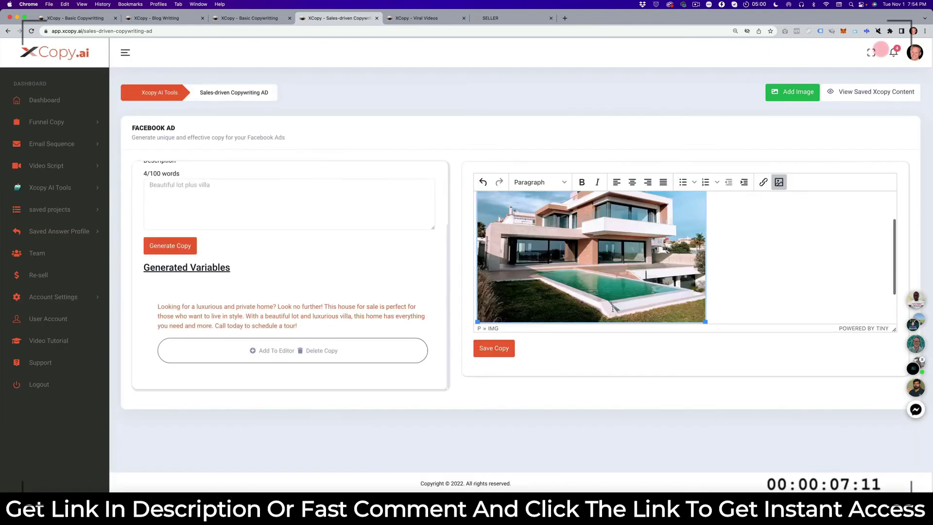
pyautogui.scroll(-3, 612, 301)
pyautogui.scroll(4, 612, 301)
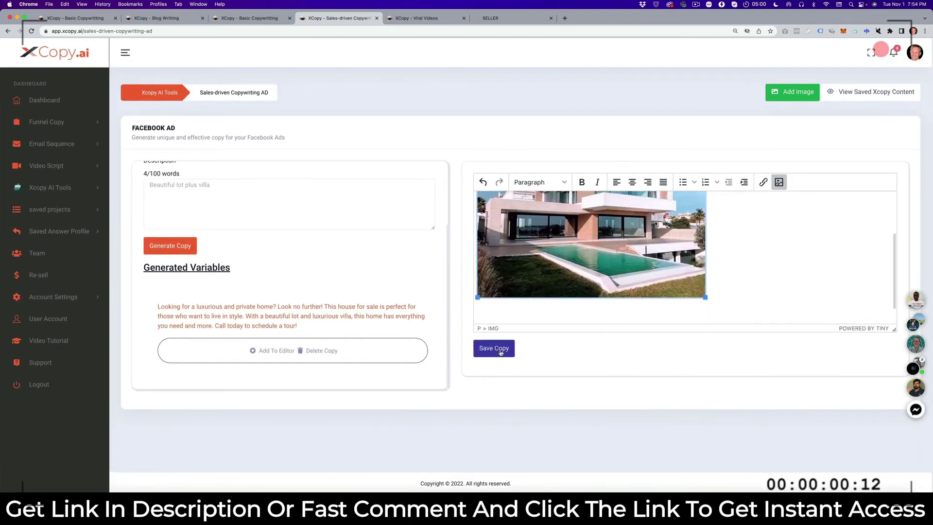
# Step: Save the ad copy with its photo under the name 'house ad'
pyautogui.click(498, 349)
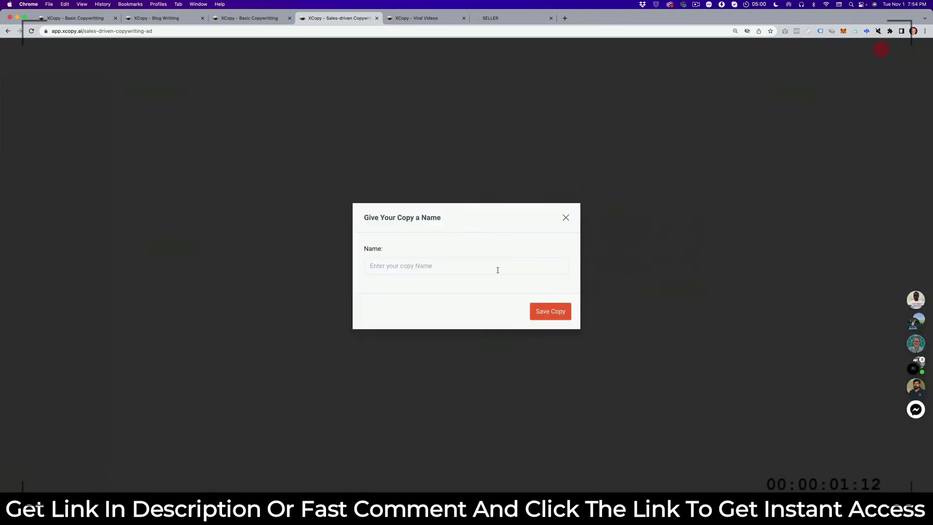
pyautogui.click(474, 260)
pyautogui.write('house ad')
pyautogui.press('Return')
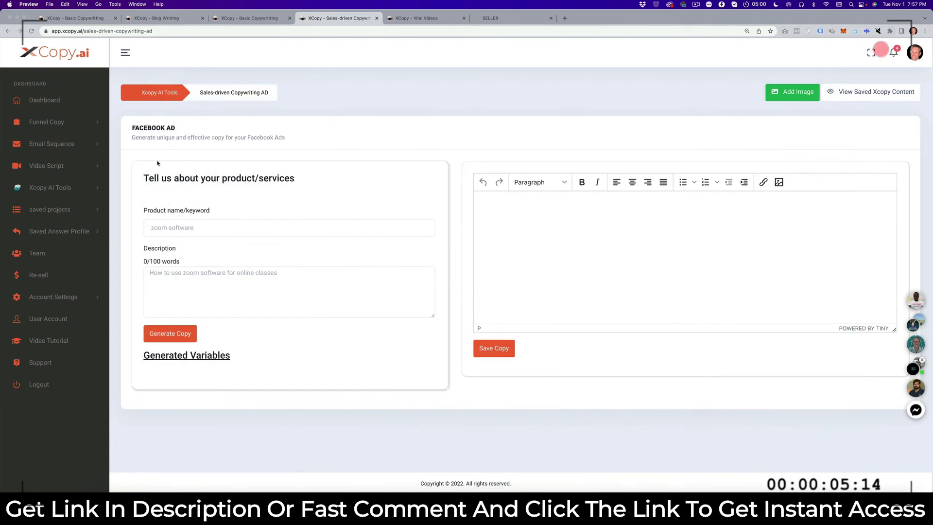
# Step: Open Basic Copywriting's Features to benefits generator and generate benefits for xcopy.ai
pyautogui.click(97, 189)
pyautogui.click(98, 190)
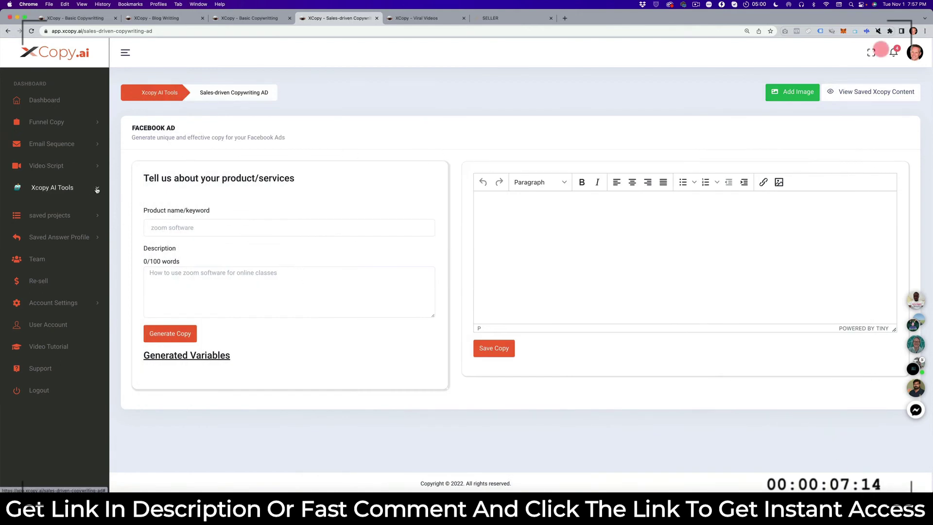
pyautogui.click(68, 209)
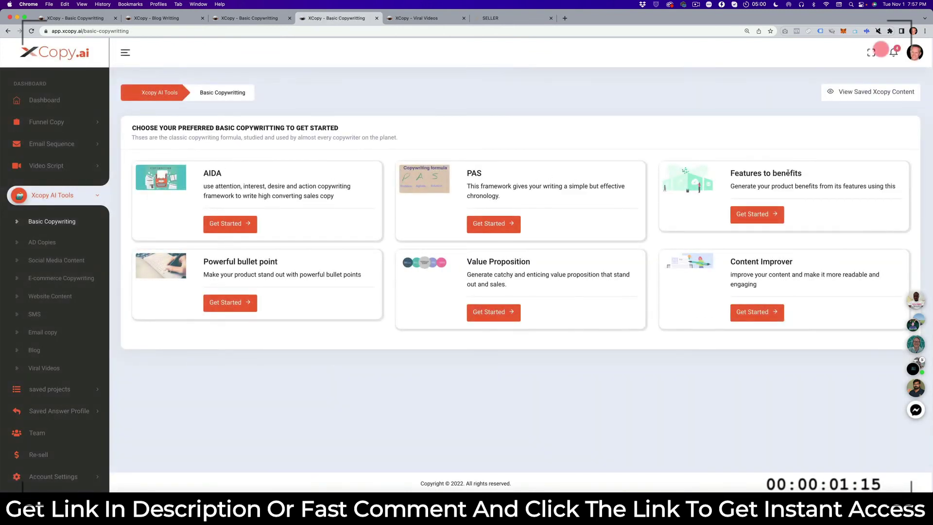
pyautogui.click(757, 215)
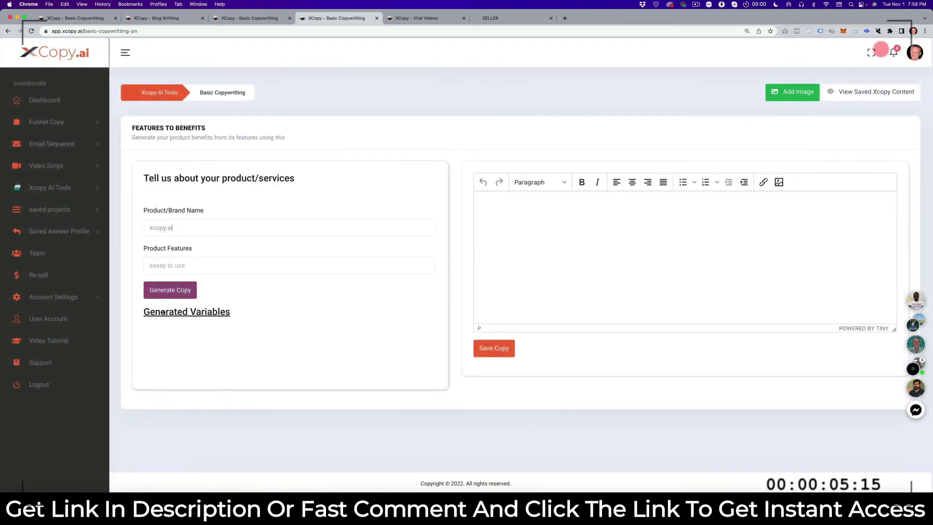
pyautogui.click(167, 292)
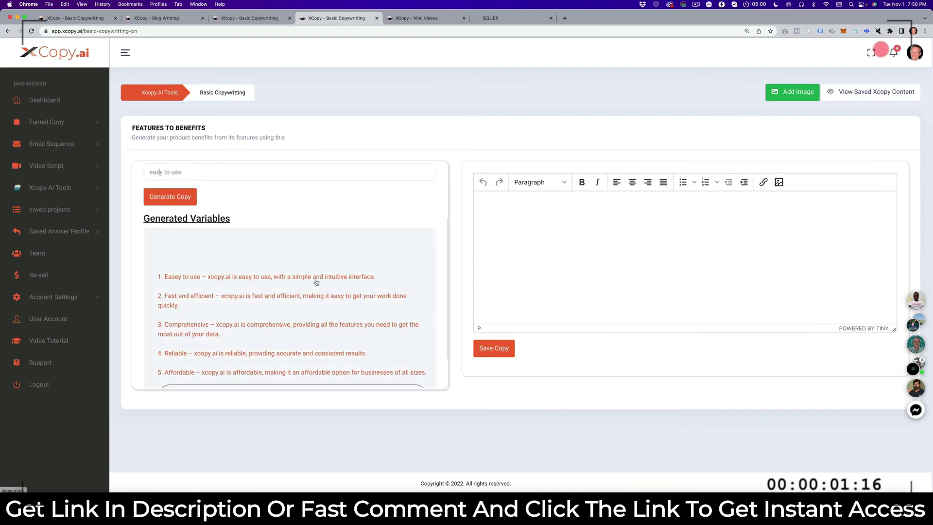
# Step: Review the five generated benefits and go back to the Basic Copywriting formulas page
pyautogui.scroll(-1, 330, 280)
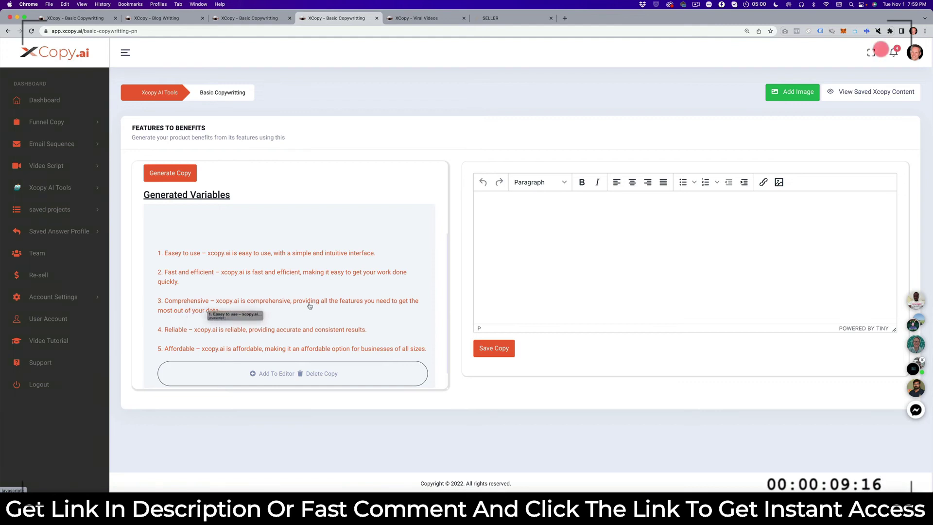
pyautogui.click(80, 190)
pyautogui.click(49, 209)
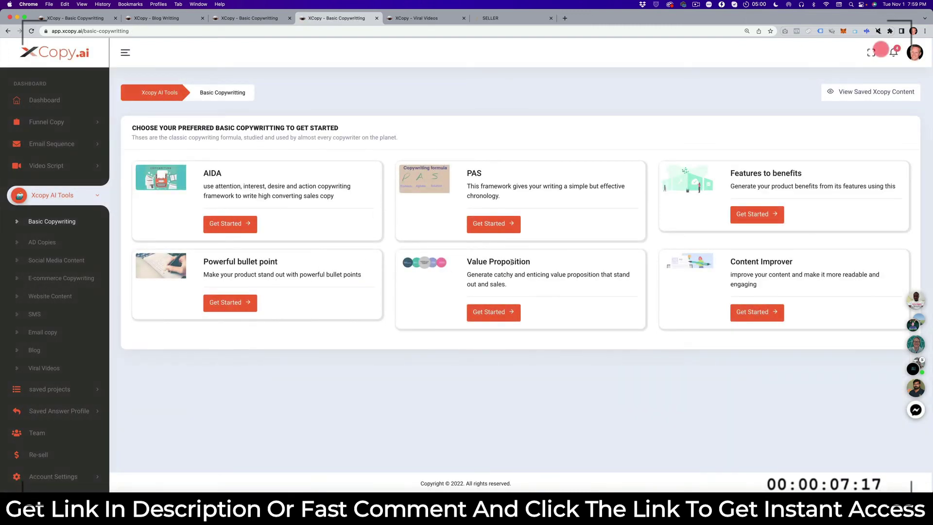
# Step: Highlight Value Proposition and Content Improver, then browse Social Media, E-commerce and Website Content tools
pyautogui.moveTo(536, 263); pyautogui.dragTo(466, 263)
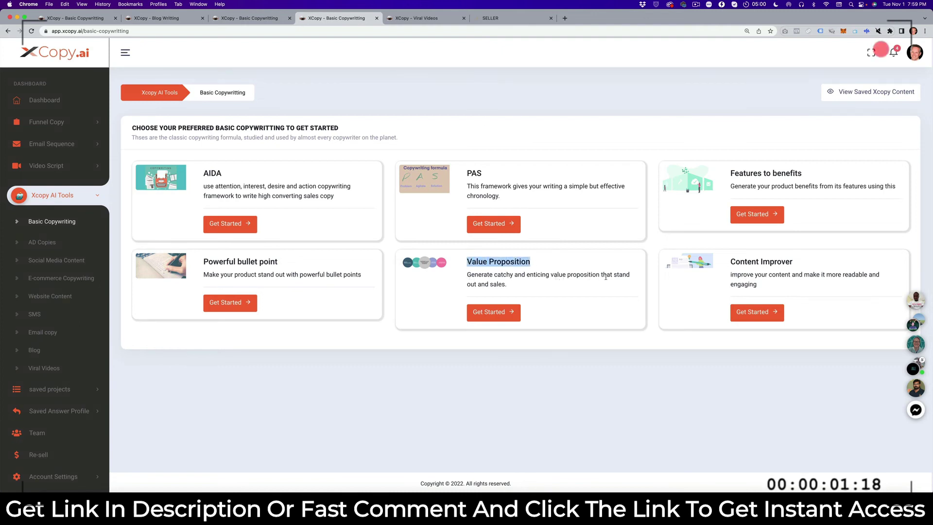
pyautogui.moveTo(795, 263); pyautogui.dragTo(728, 263)
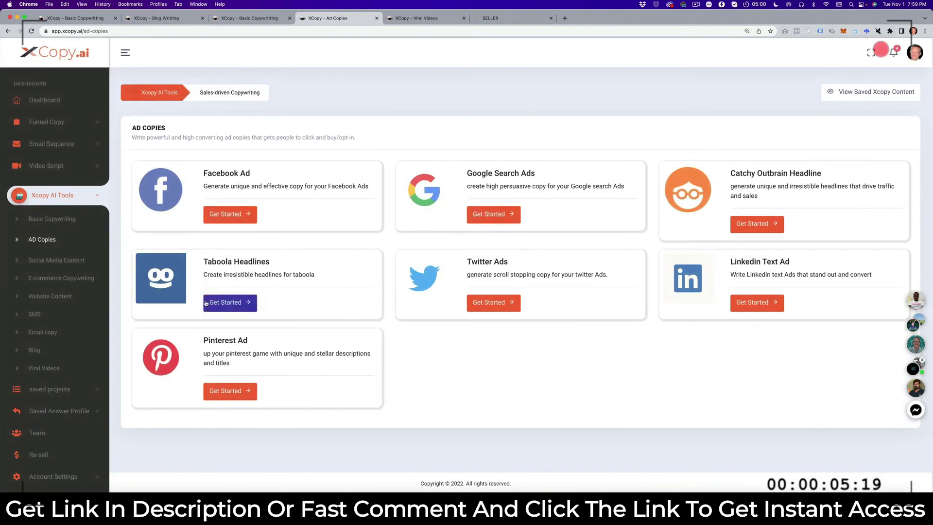
pyautogui.click(45, 261)
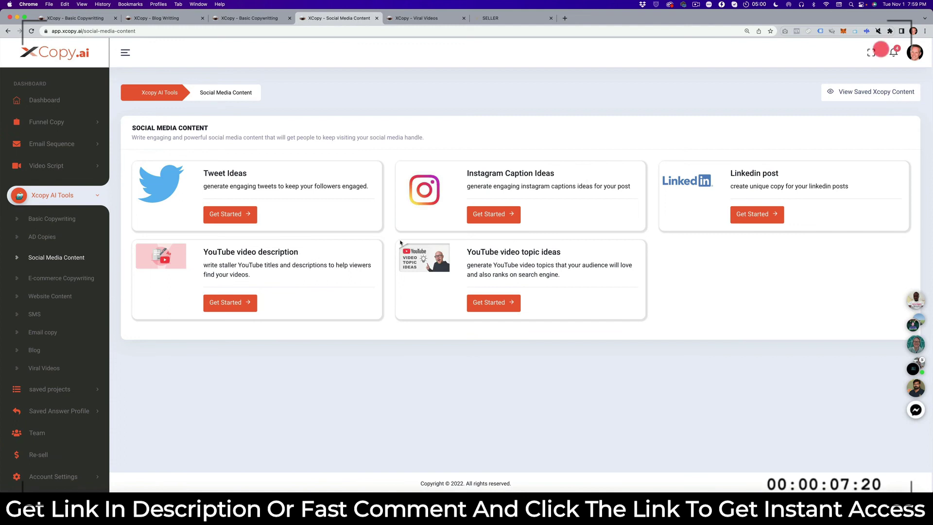
pyautogui.click(98, 271)
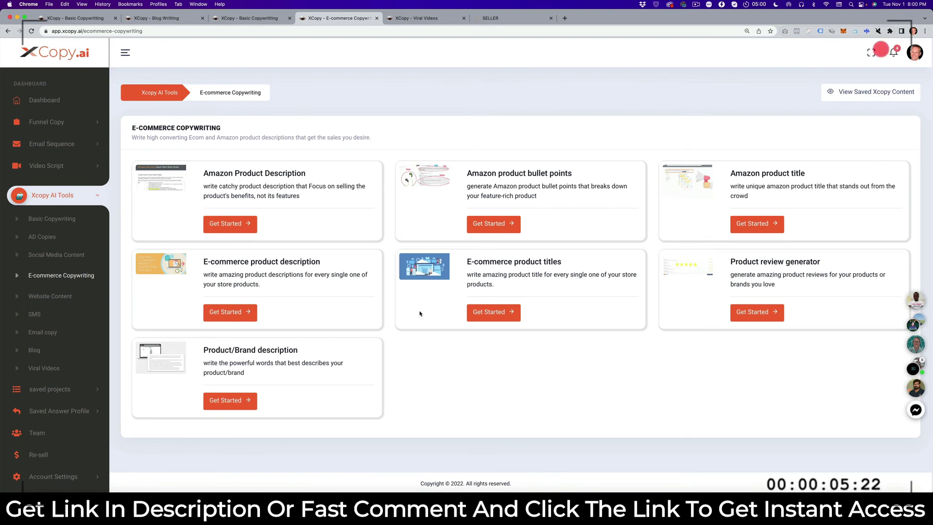
pyautogui.click(50, 295)
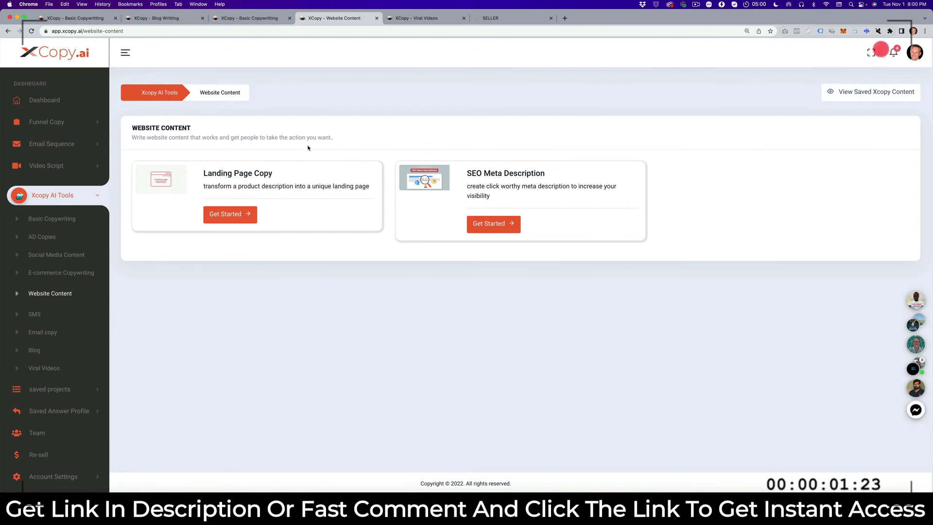
# Step: Generate landing page copy from the description 'how to manage diabetes'
pyautogui.click(227, 214)
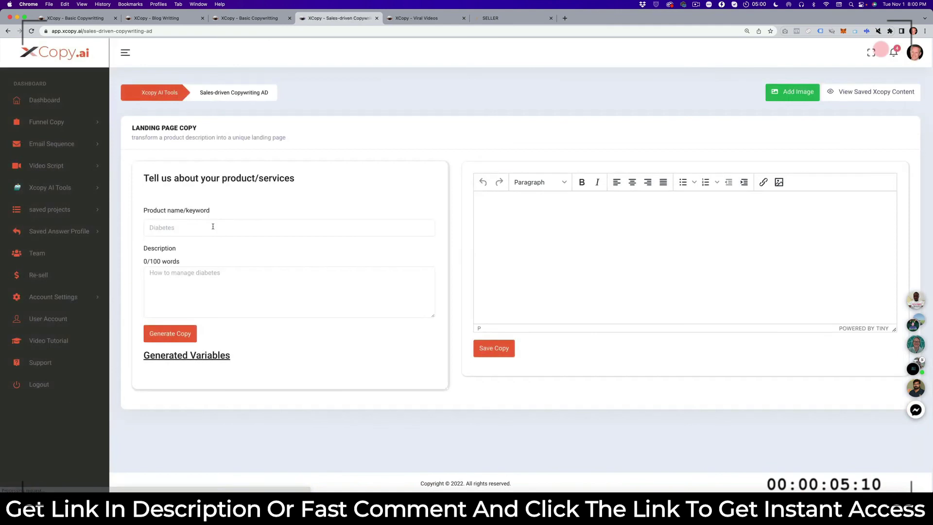
pyautogui.click(157, 272)
pyautogui.write('ho')
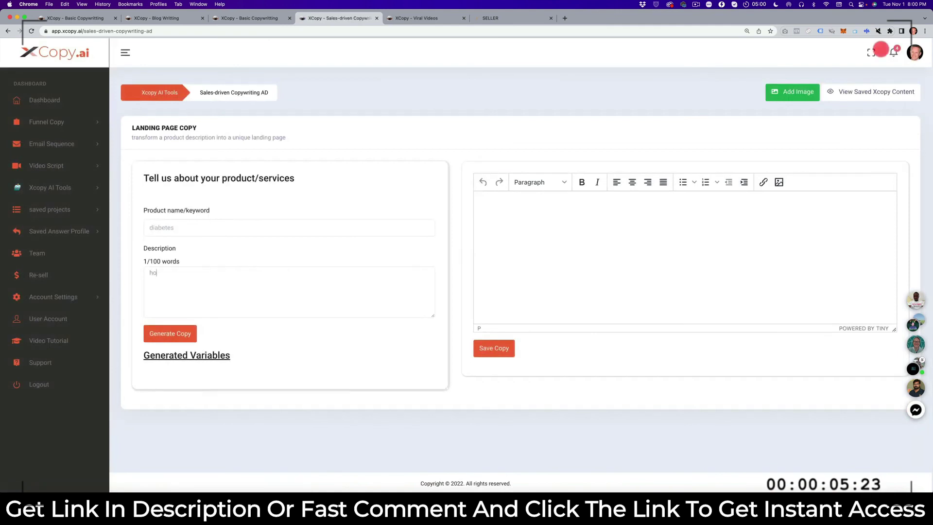
pyautogui.write('w to manage diabetes')
pyautogui.click(170, 334)
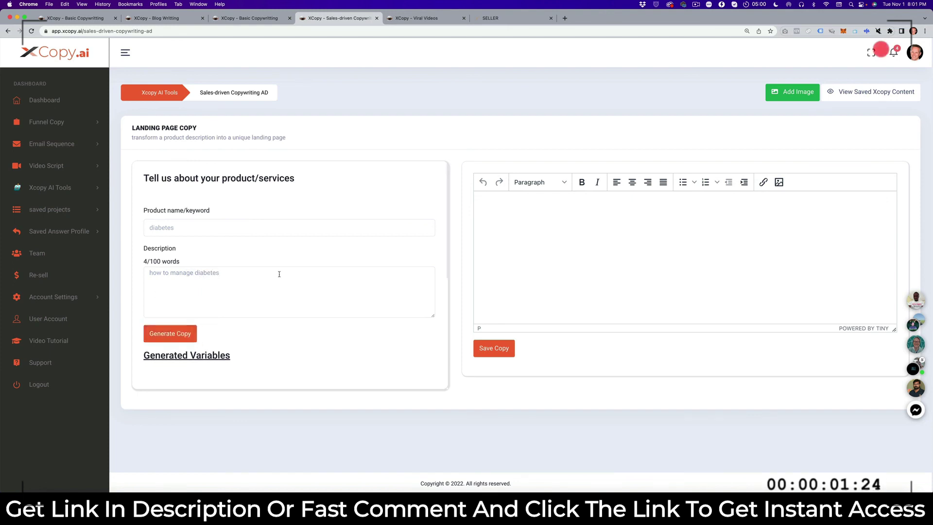
# Step: Add the diabetes copy to the editor and highlight the website mention in its closing line
pyautogui.scroll(-5, 279, 273)
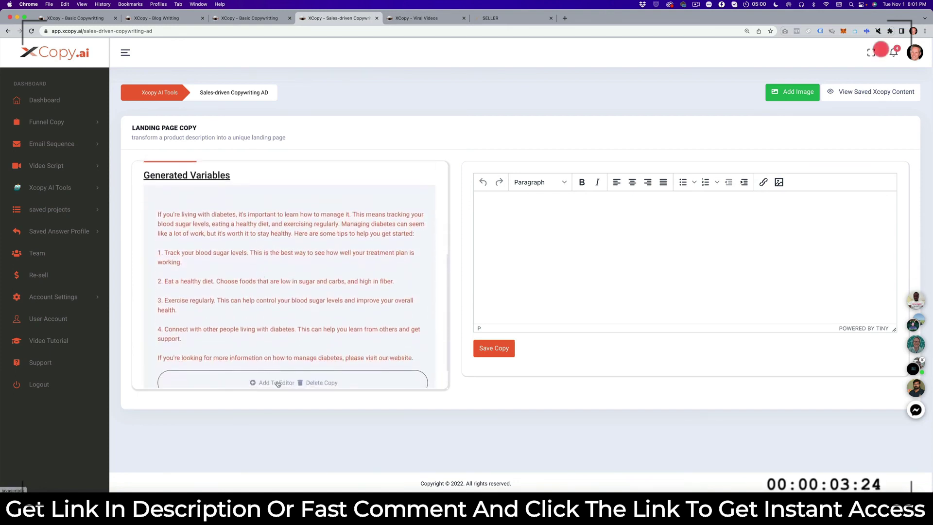
pyautogui.click(278, 383)
pyautogui.scroll(-1, 634, 260)
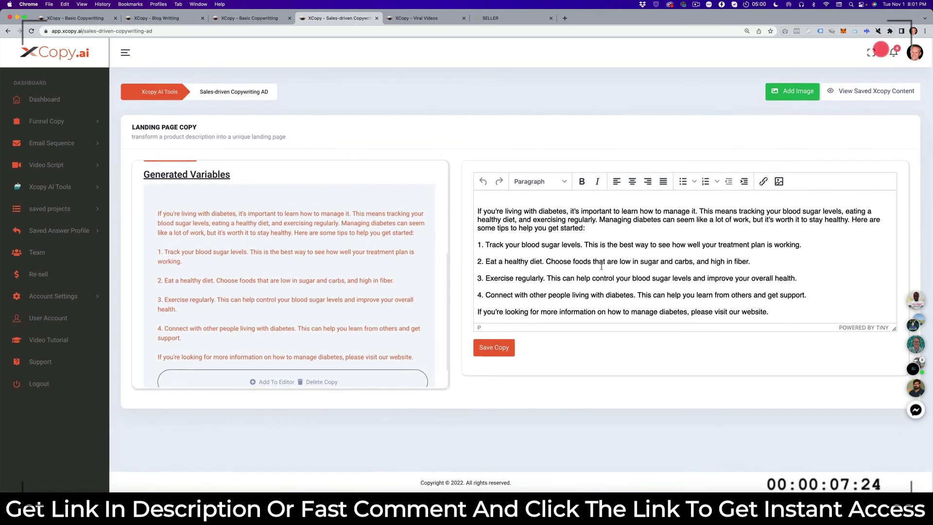
pyautogui.scroll(1, 558, 212)
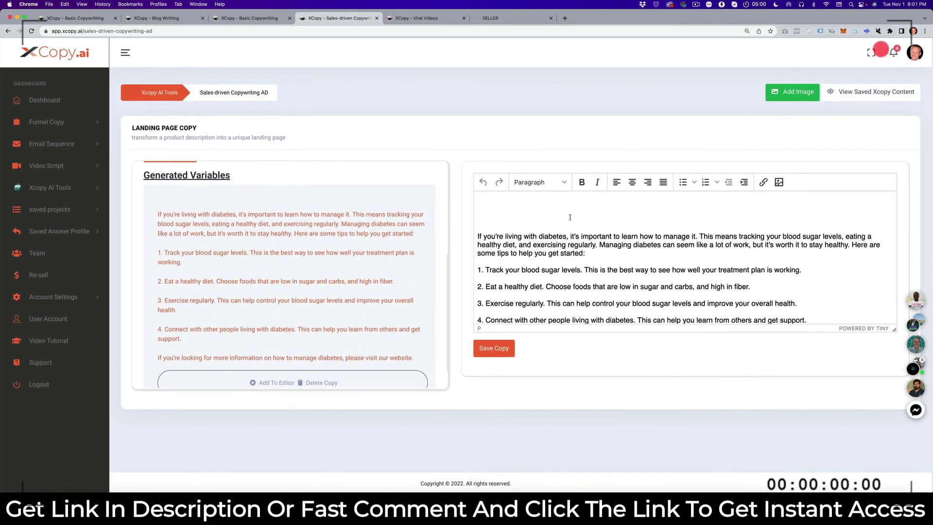
pyautogui.scroll(-1, 581, 227)
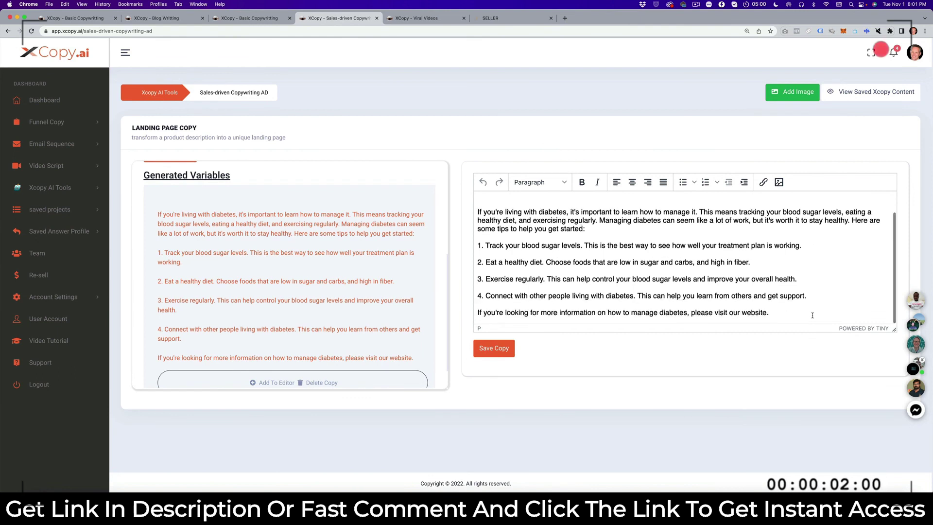
pyautogui.moveTo(760, 314); pyautogui.dragTo(683, 314)
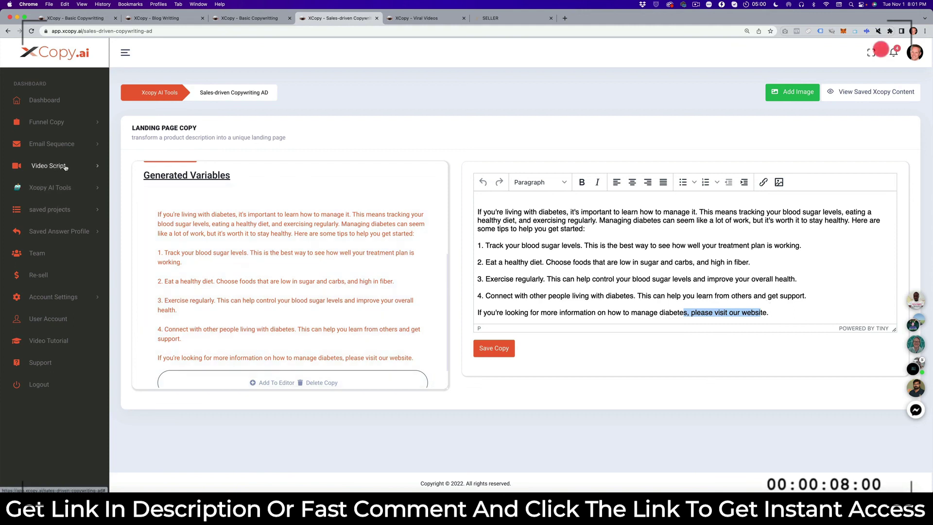
pyautogui.click(59, 190)
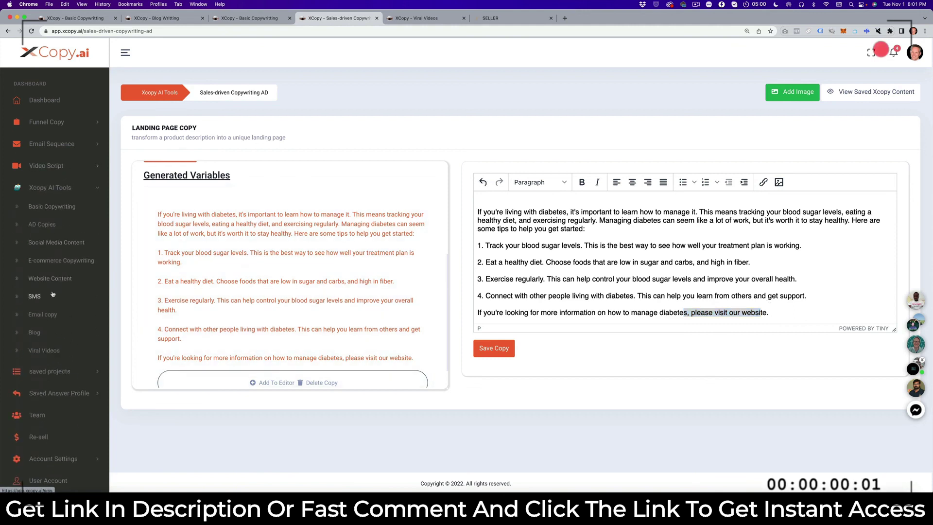
# Step: Visit the SMS tools page, then move on to the Email copy page
pyautogui.click(35, 296)
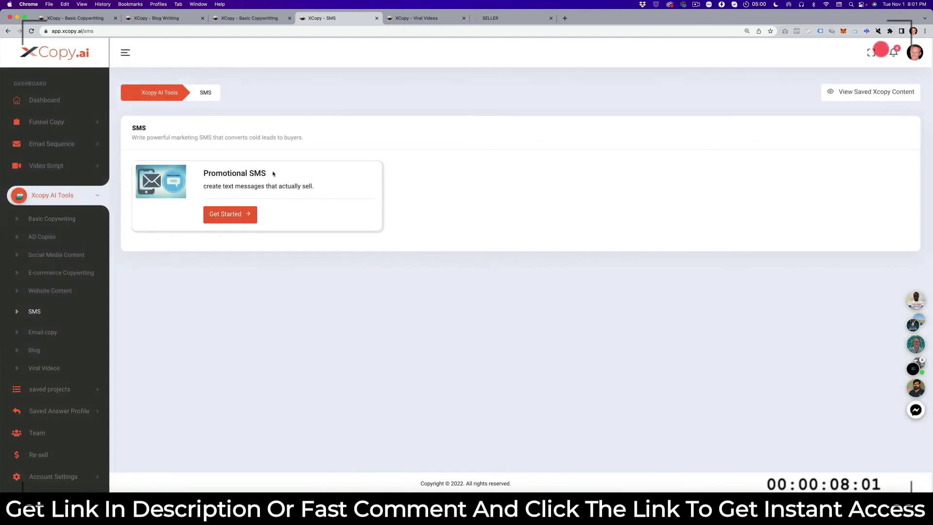
pyautogui.click(43, 333)
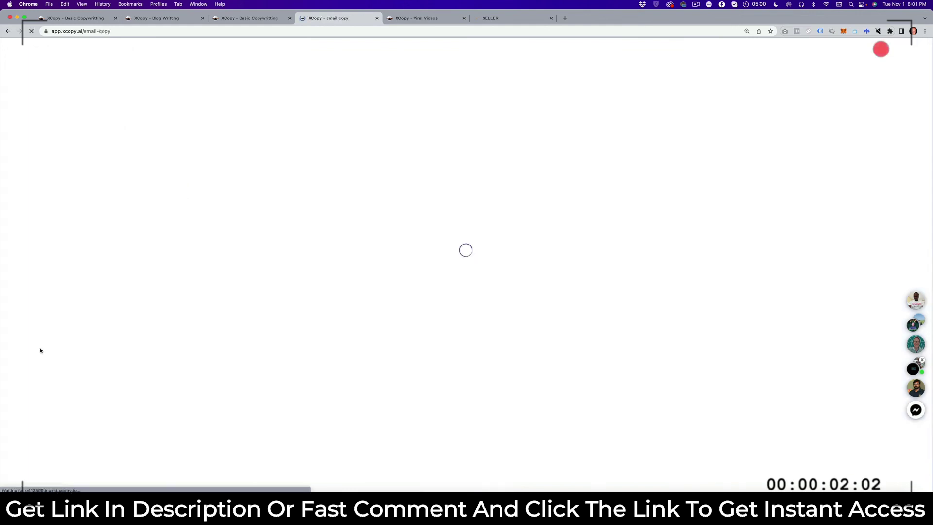